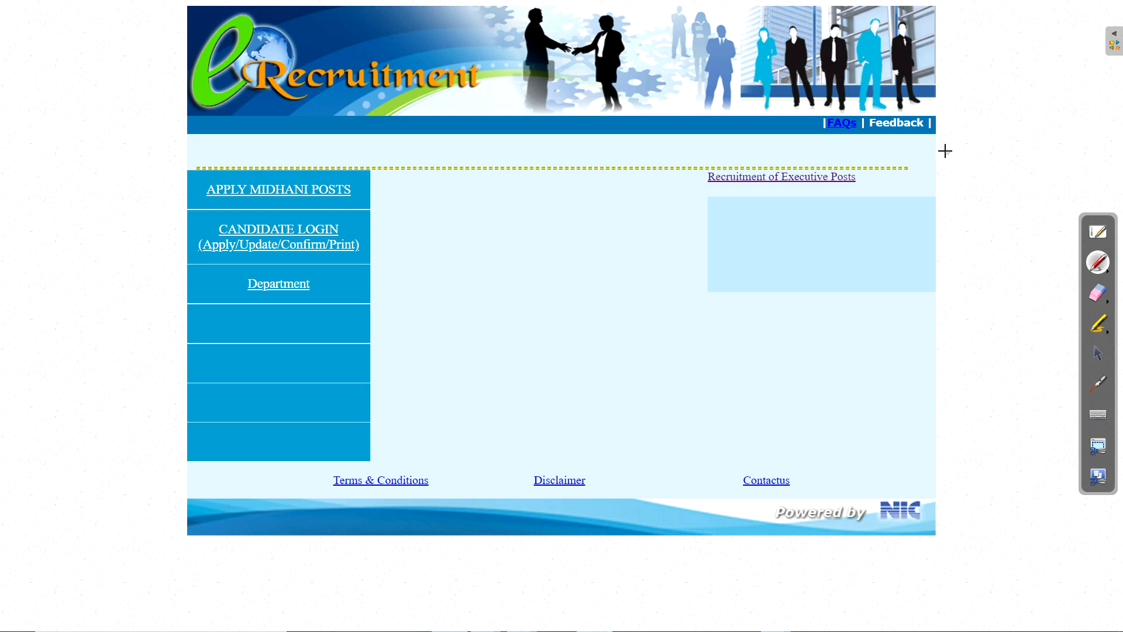
# Open the MIDHANI posts application and enter the e-mail user ID and both password fields.
pyautogui.moveTo(669, 25)
pyautogui.mouseDown()
pyautogui.moveTo(193, 368)
pyautogui.moveTo(907, 100)
pyautogui.moveTo(679, 41)
pyautogui.mouseUp()
pyautogui.press('Escape')
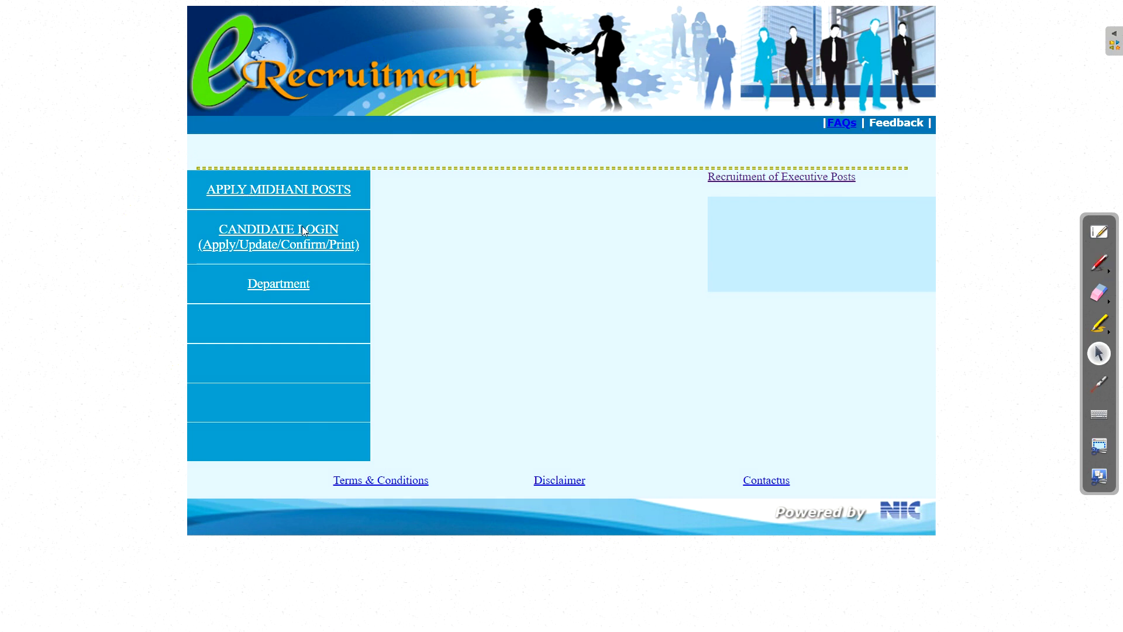
pyautogui.click(307, 186)
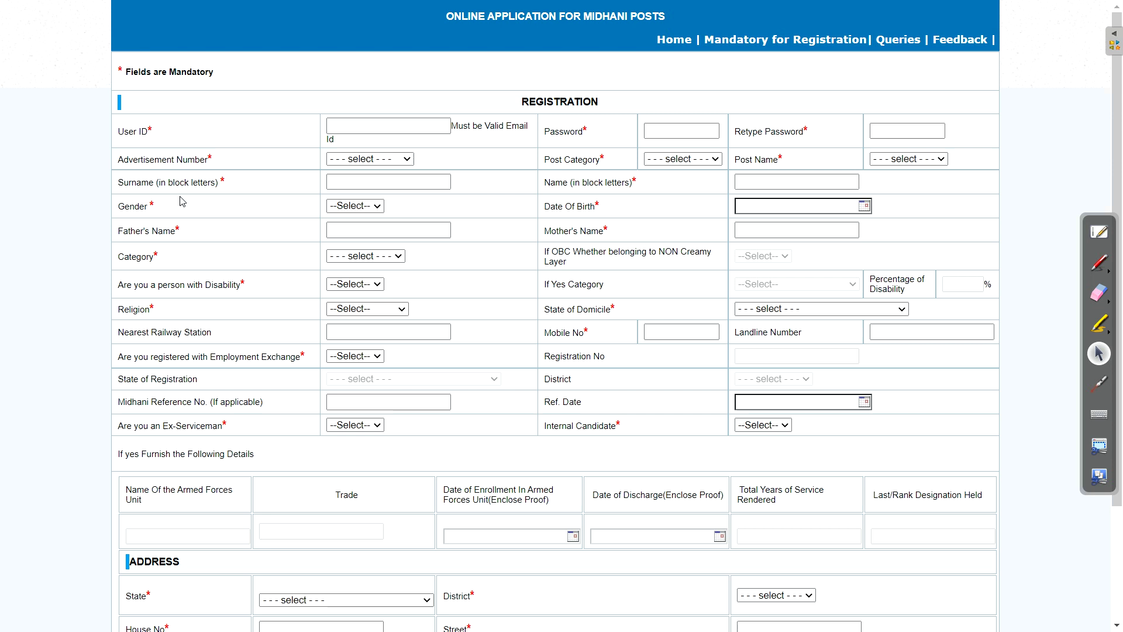
pyautogui.click(373, 127)
pyautogui.hotkey('ctrl', 'v')
pyautogui.press('Tab')
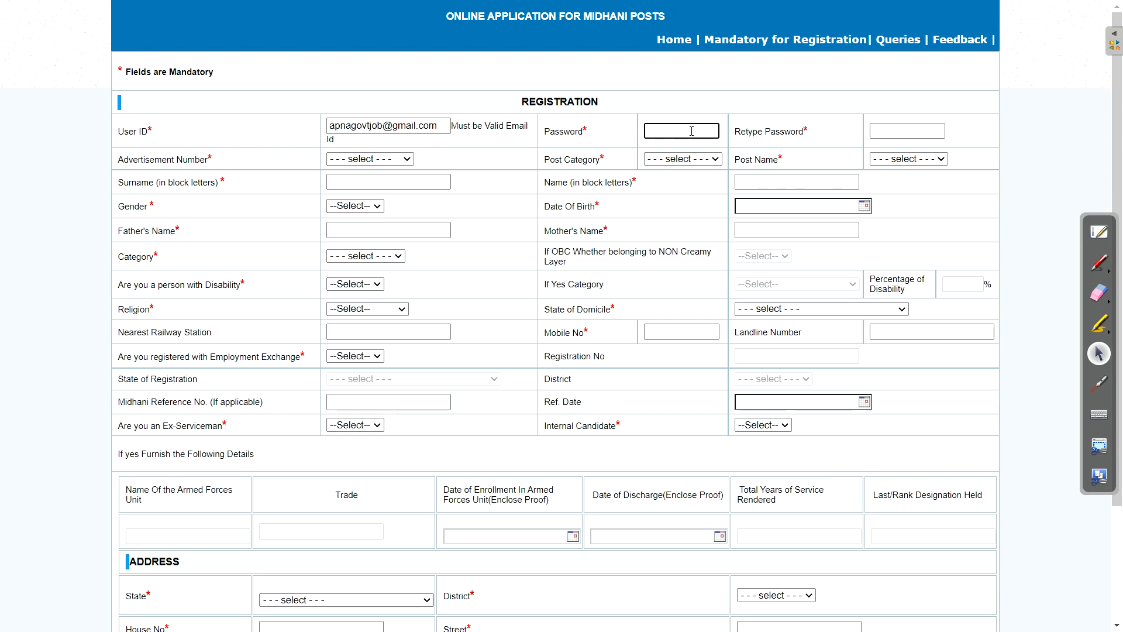
pyautogui.hotkey('ctrl', 'v')
pyautogui.press('Tab')
pyautogui.hotkey('ctrl', 'v')
# Choose advertisement MDN/HR/E/6/21, with Management Trainee Electrical as post category and post name.
pyautogui.click(370, 159)
pyautogui.click(367, 182)
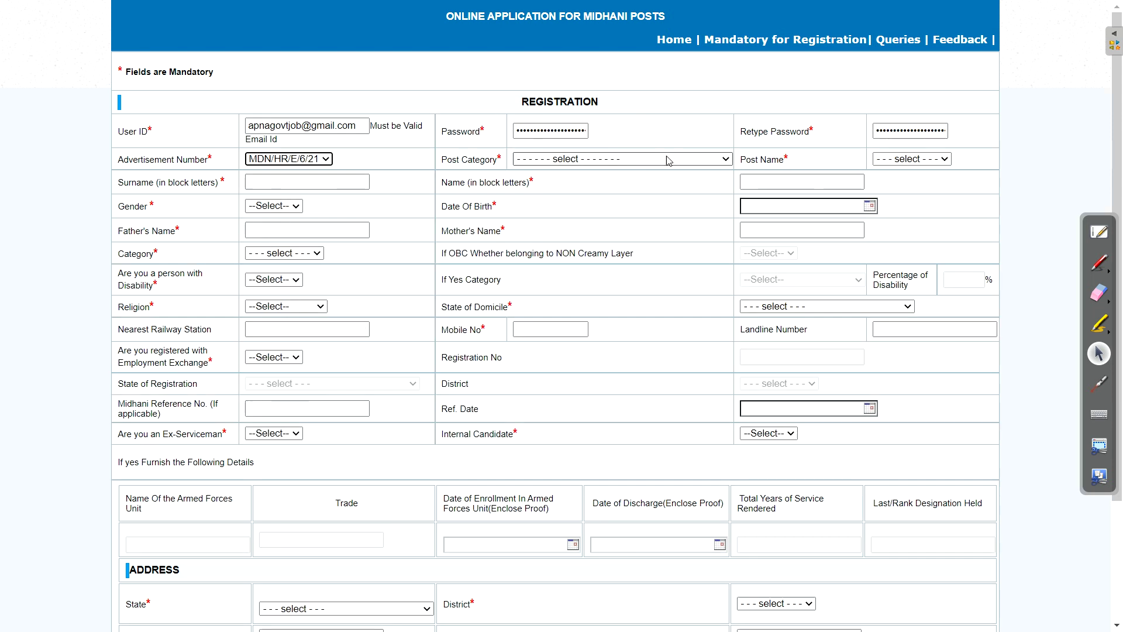
pyautogui.click(597, 162)
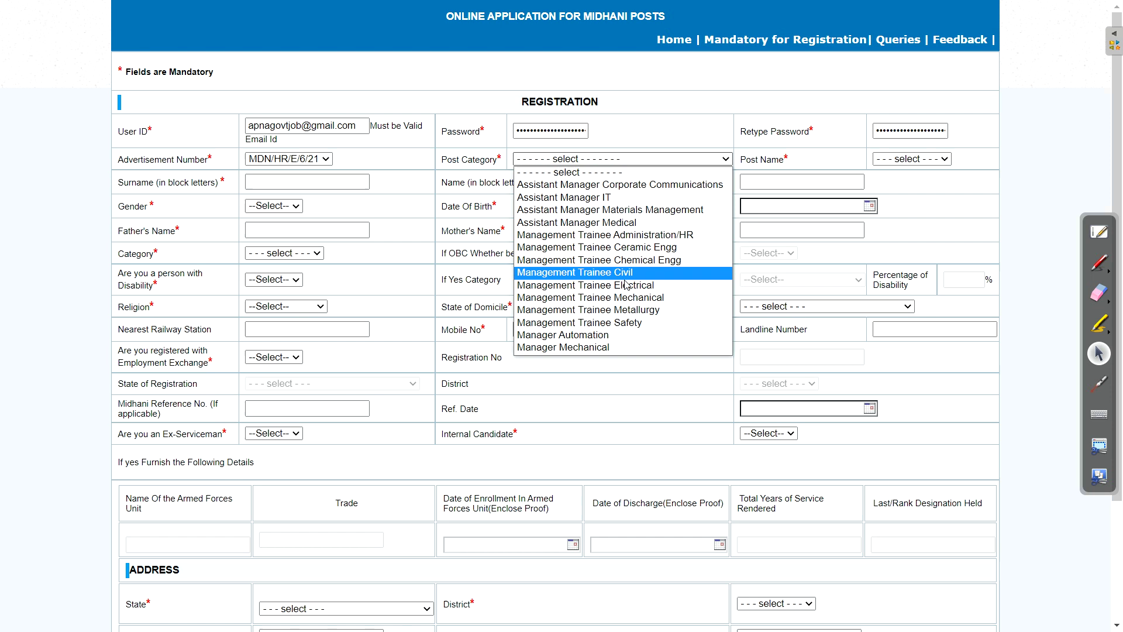
pyautogui.click(644, 285)
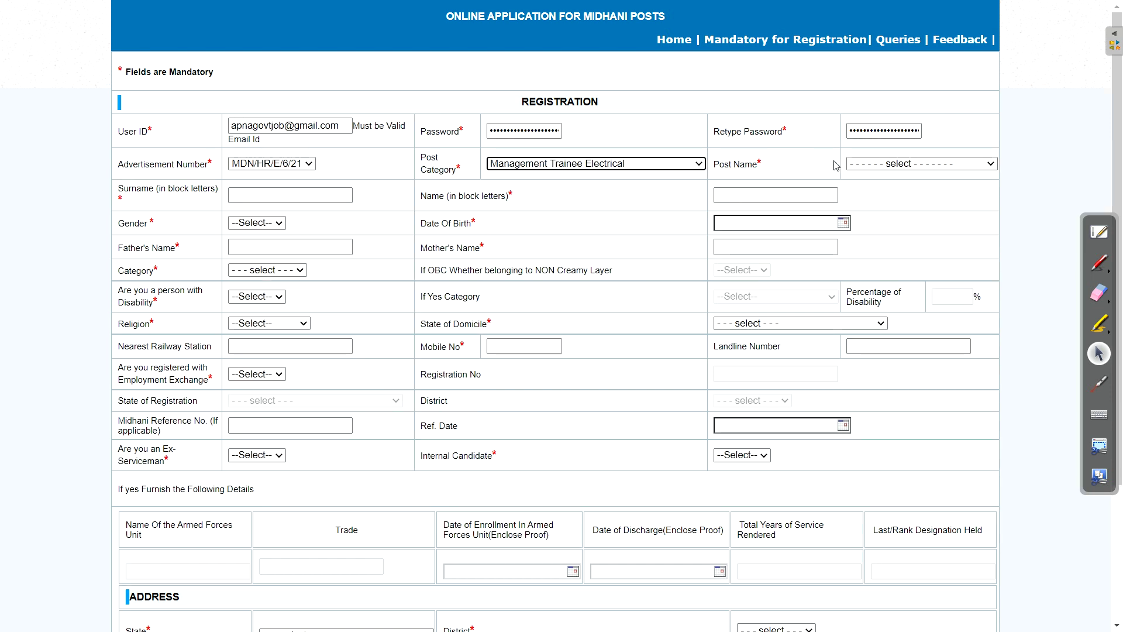
pyautogui.click(877, 164)
pyautogui.click(879, 189)
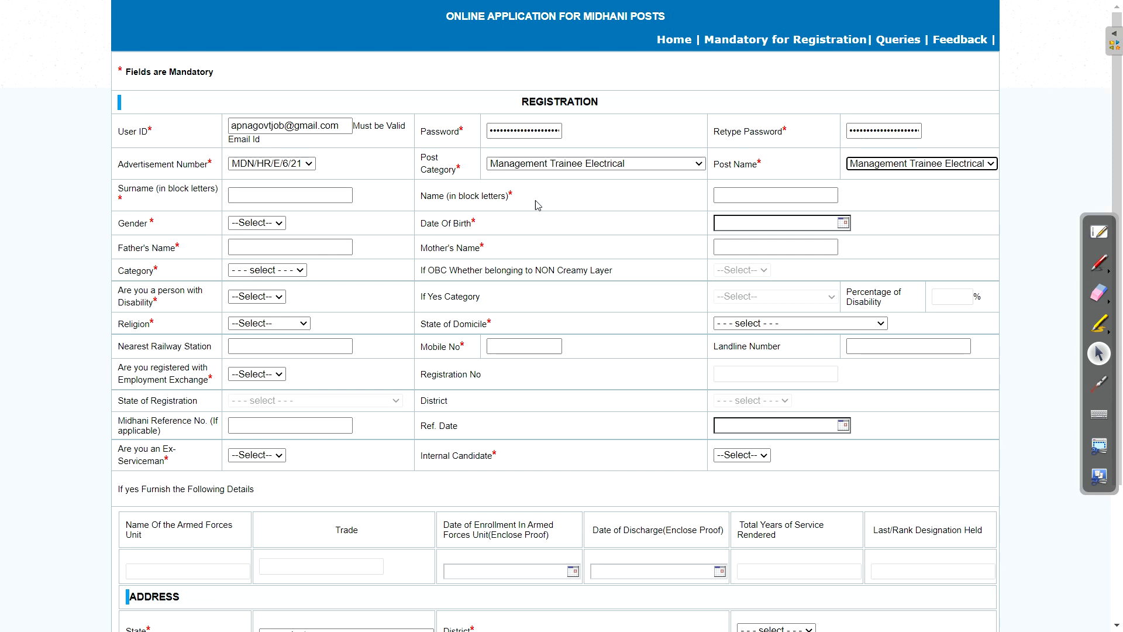
pyautogui.click(290, 195)
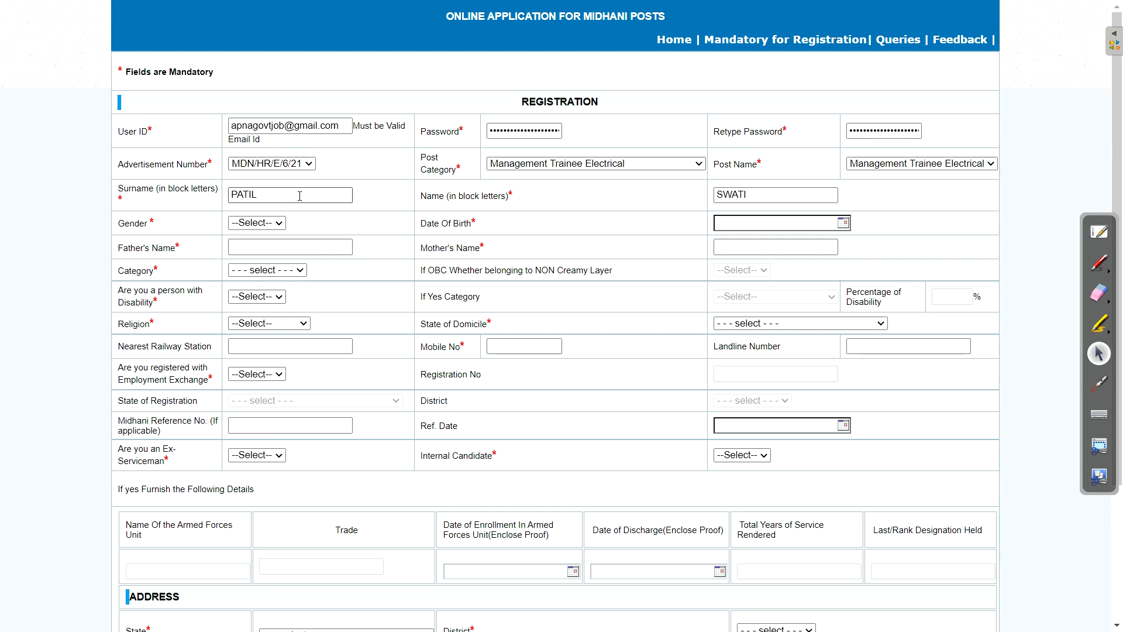
pyautogui.click(1098, 264)
pyautogui.moveTo(709, 209); pyautogui.dragTo(781, 212)
pyautogui.moveTo(761, 171); pyautogui.dragTo(730, 212)
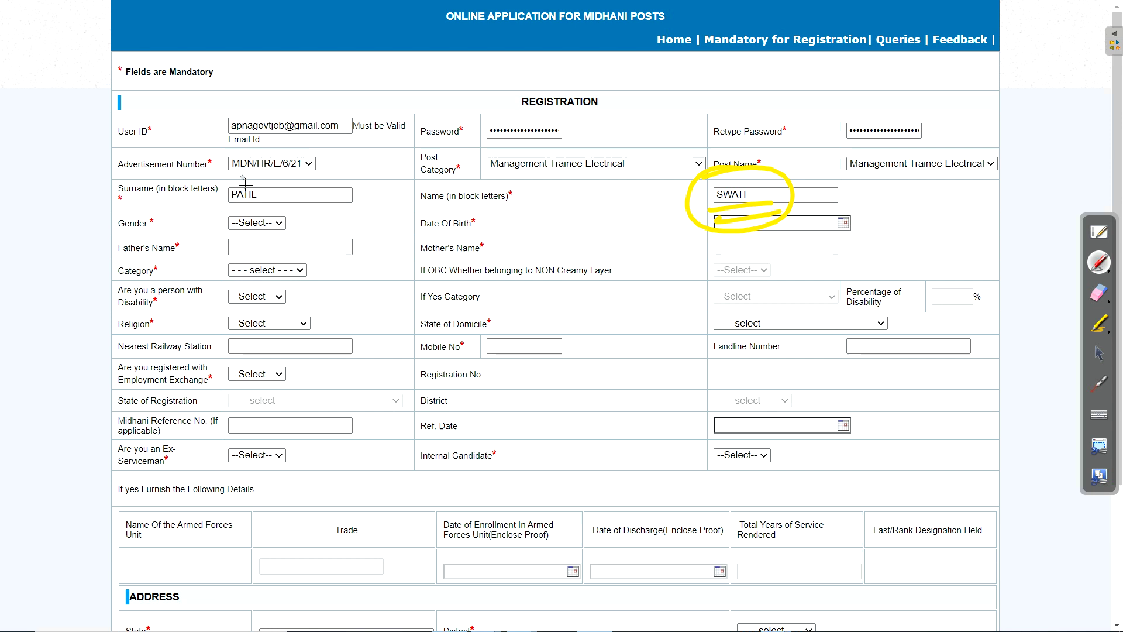
pyautogui.moveTo(246, 176); pyautogui.dragTo(238, 217)
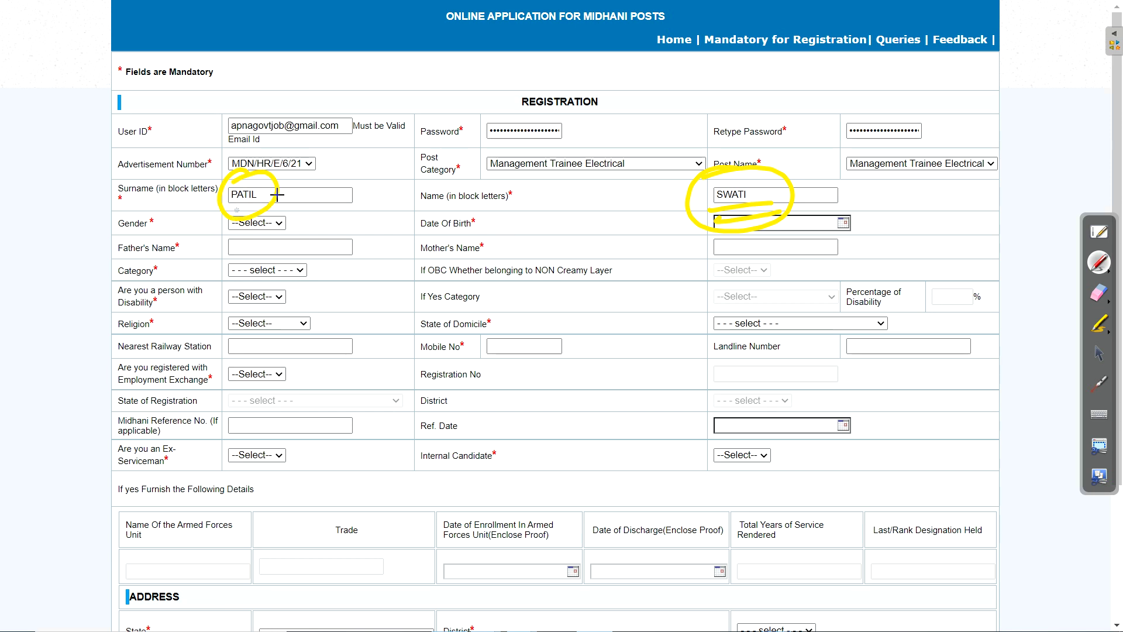
pyautogui.click(1100, 295)
pyautogui.click(1109, 301)
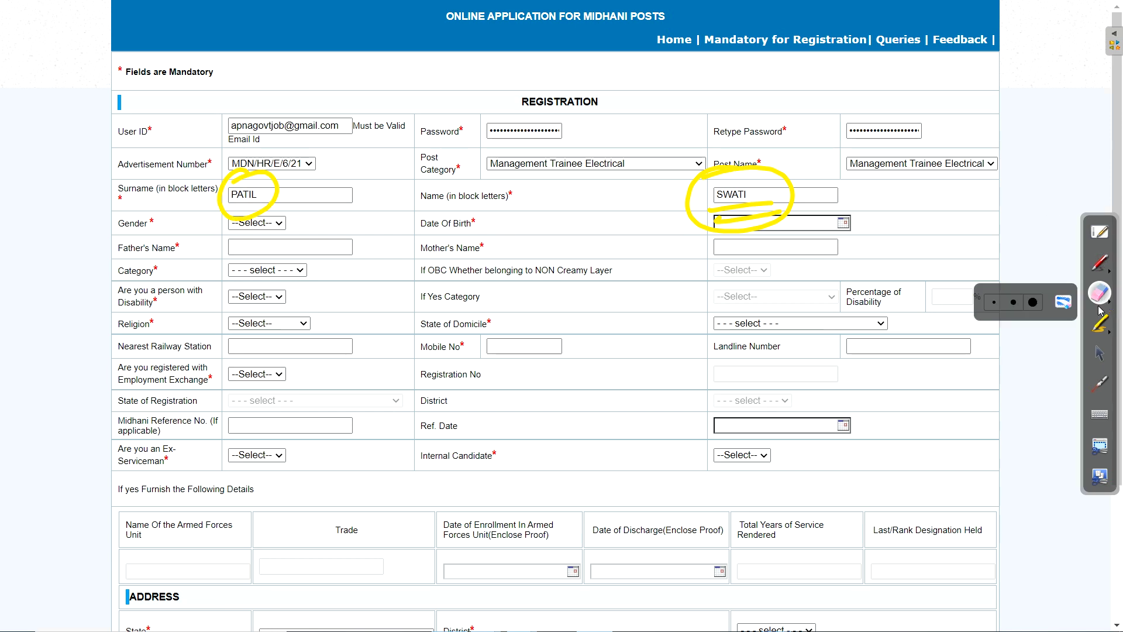
pyautogui.click(1079, 295)
pyautogui.click(1100, 264)
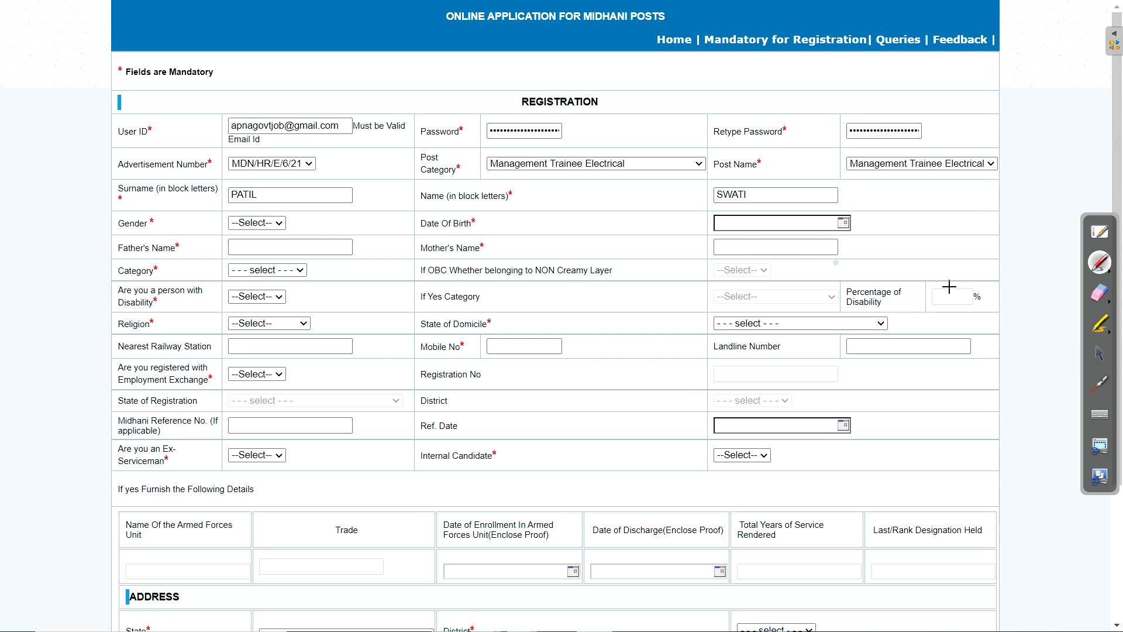
# Set gender to Female and date of birth to 01-01-1995.
pyautogui.click(1100, 354)
pyautogui.click(270, 225)
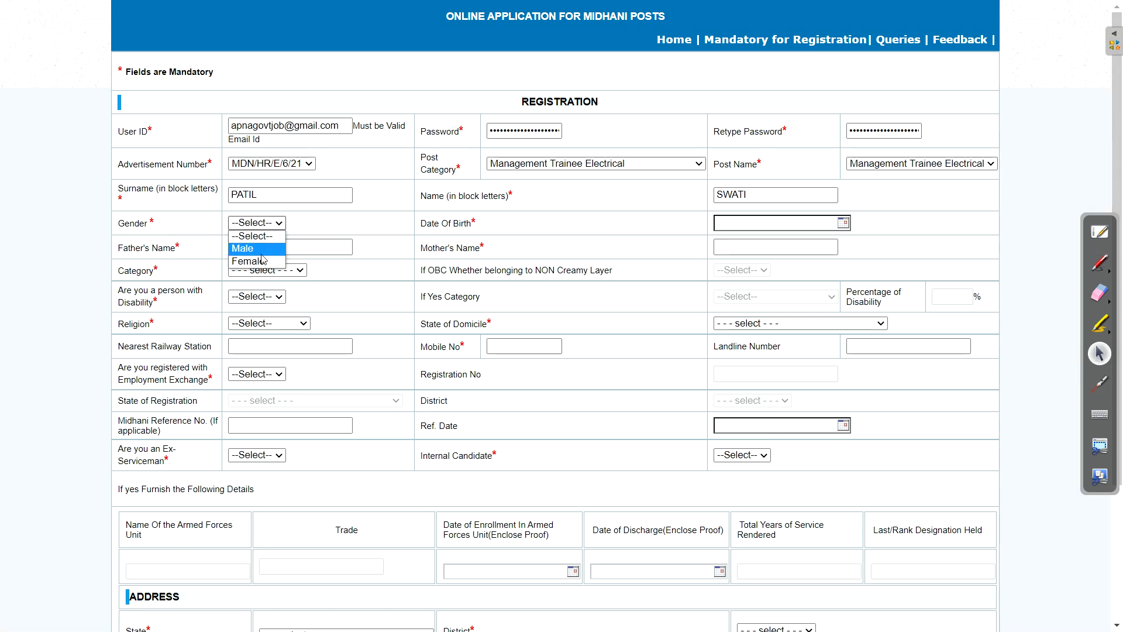
pyautogui.click(263, 252)
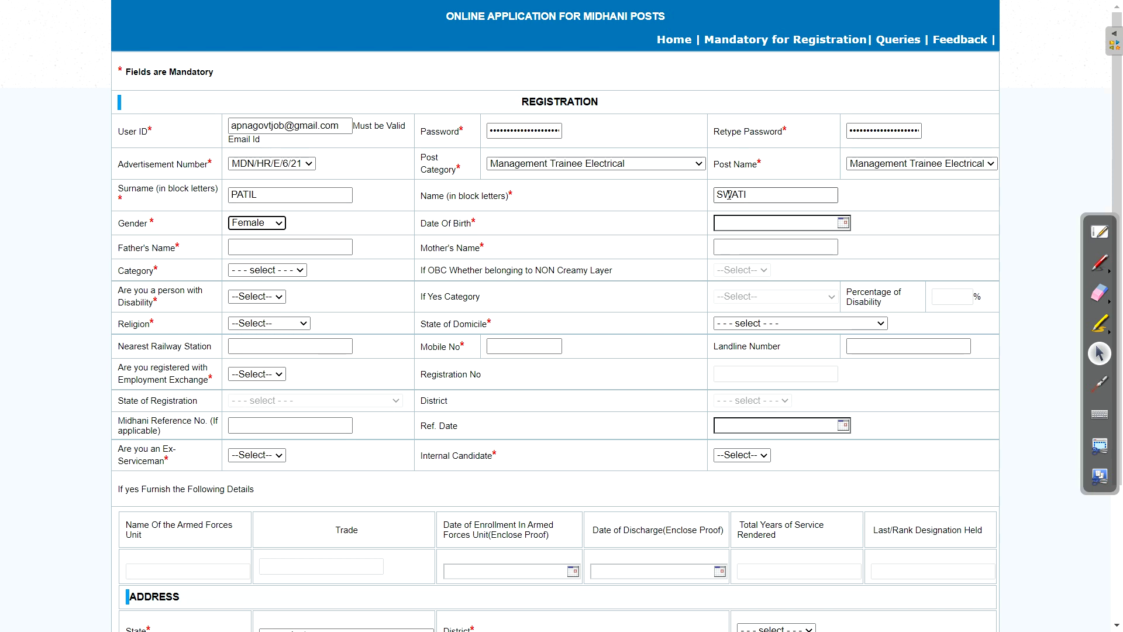
pyautogui.click(764, 225)
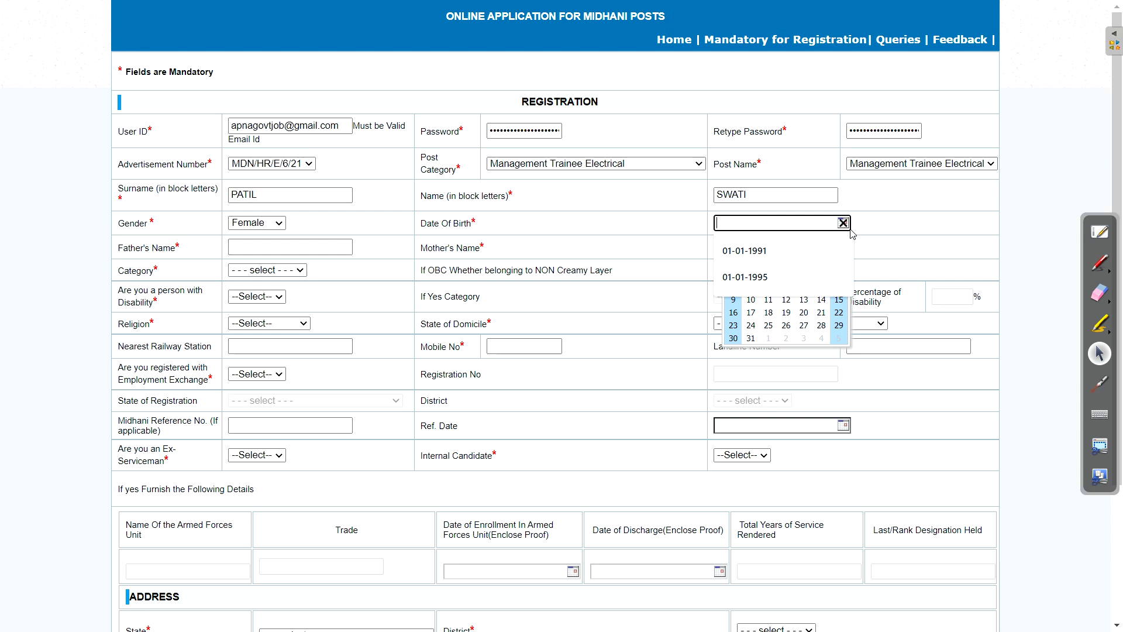
pyautogui.click(742, 278)
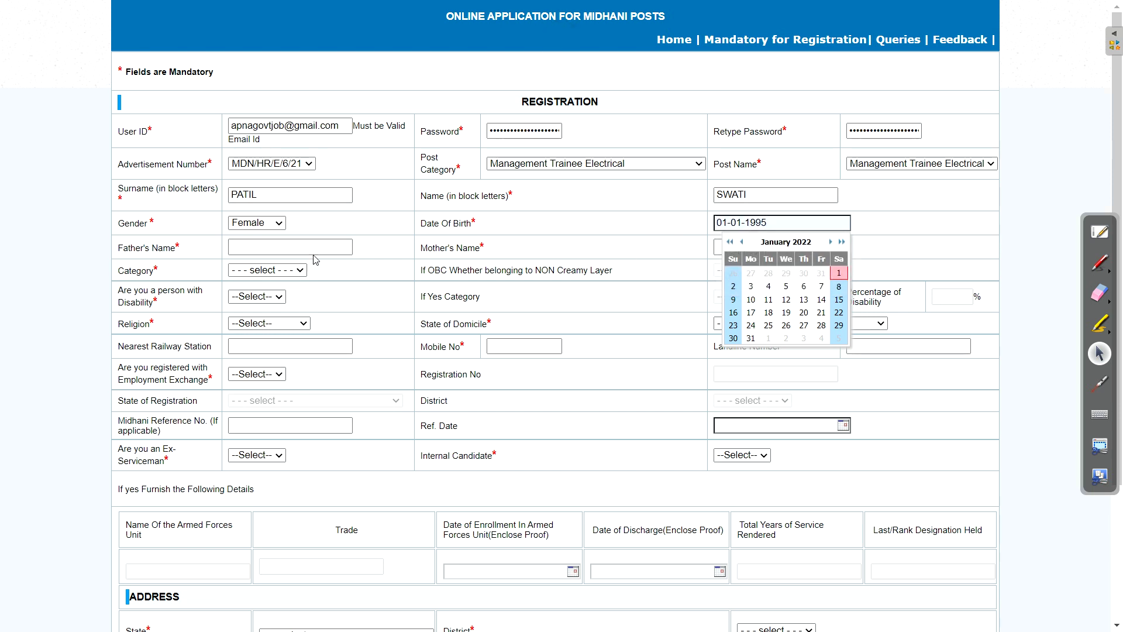
# Type the father's name and move to the mother's name field.
pyautogui.click(275, 248)
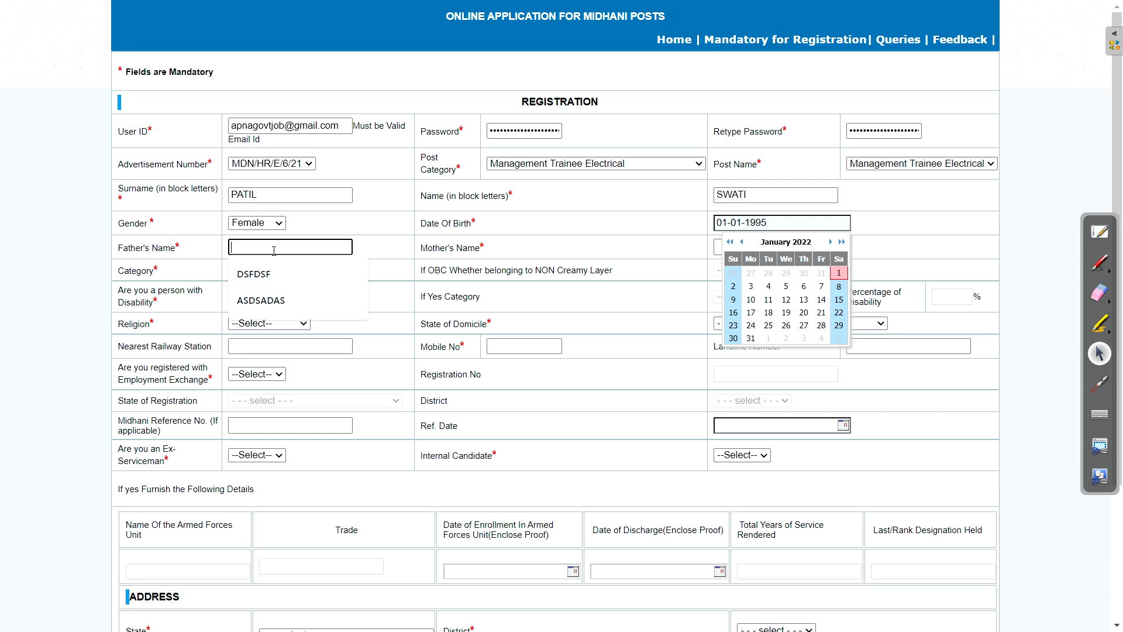
pyautogui.write('SATISH')
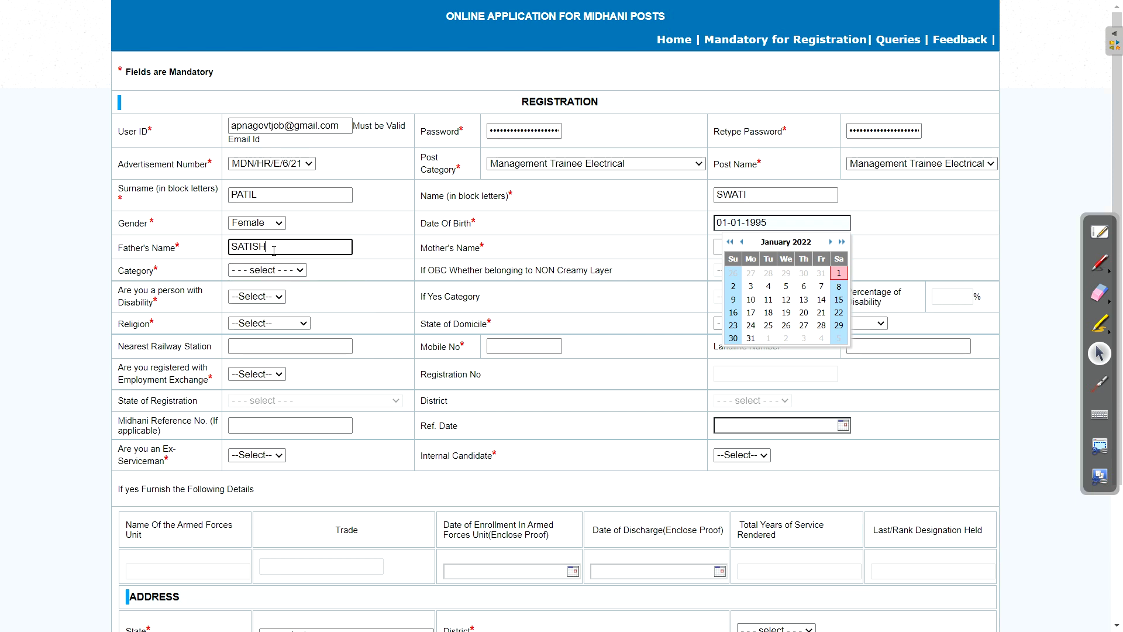
pyautogui.press('Tab')
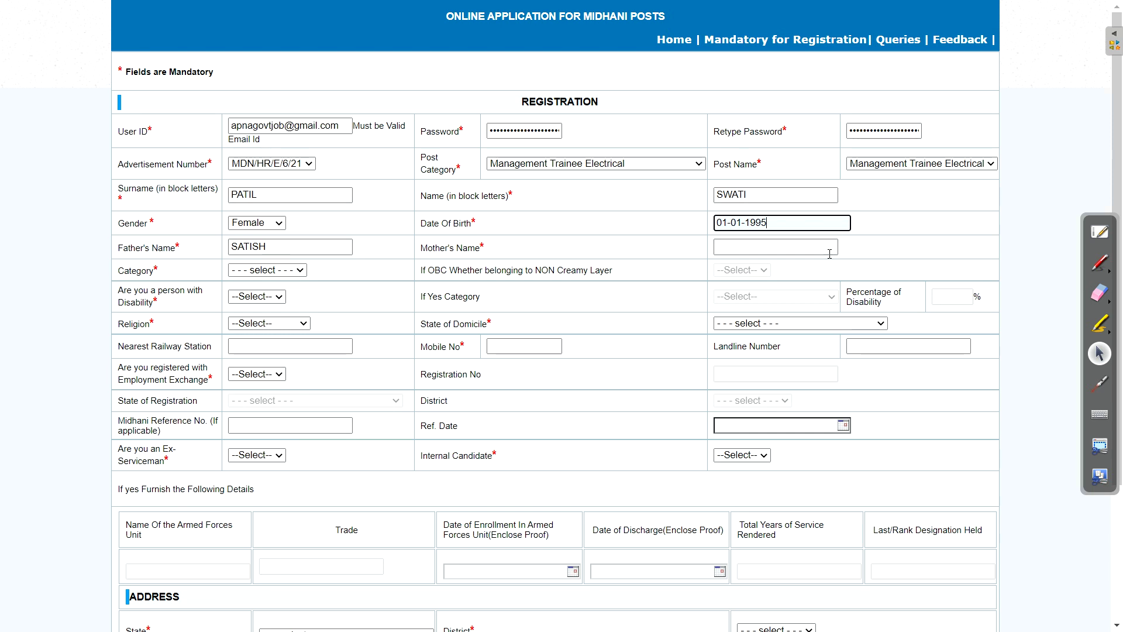
pyautogui.click(802, 247)
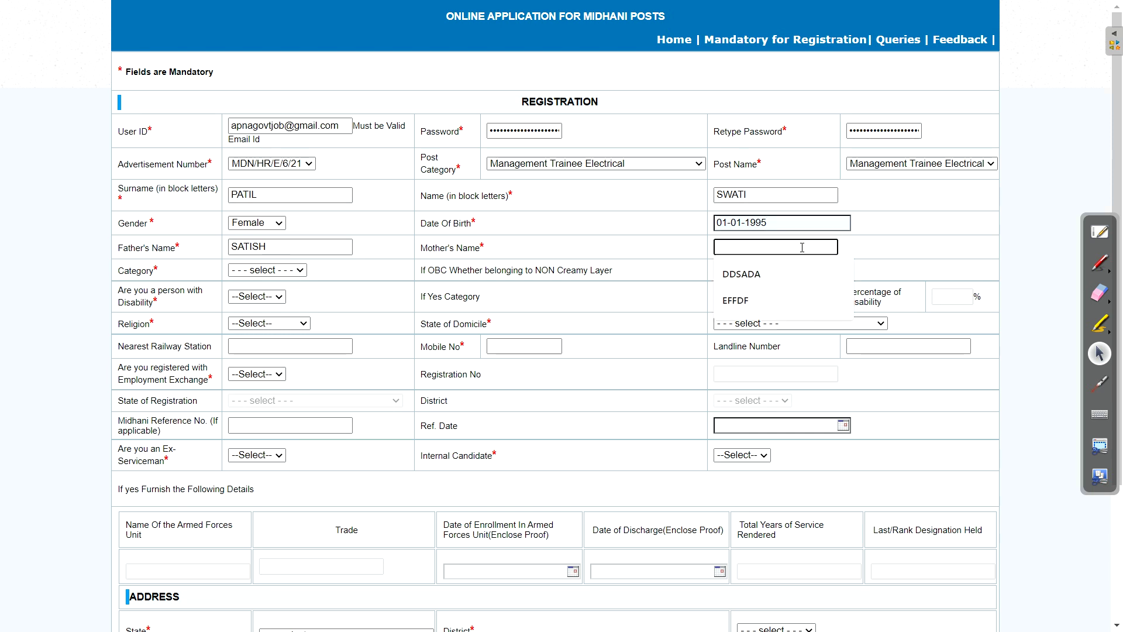
# Finish the mother's name and set the category to OBC.
pyautogui.write('PRIYA')
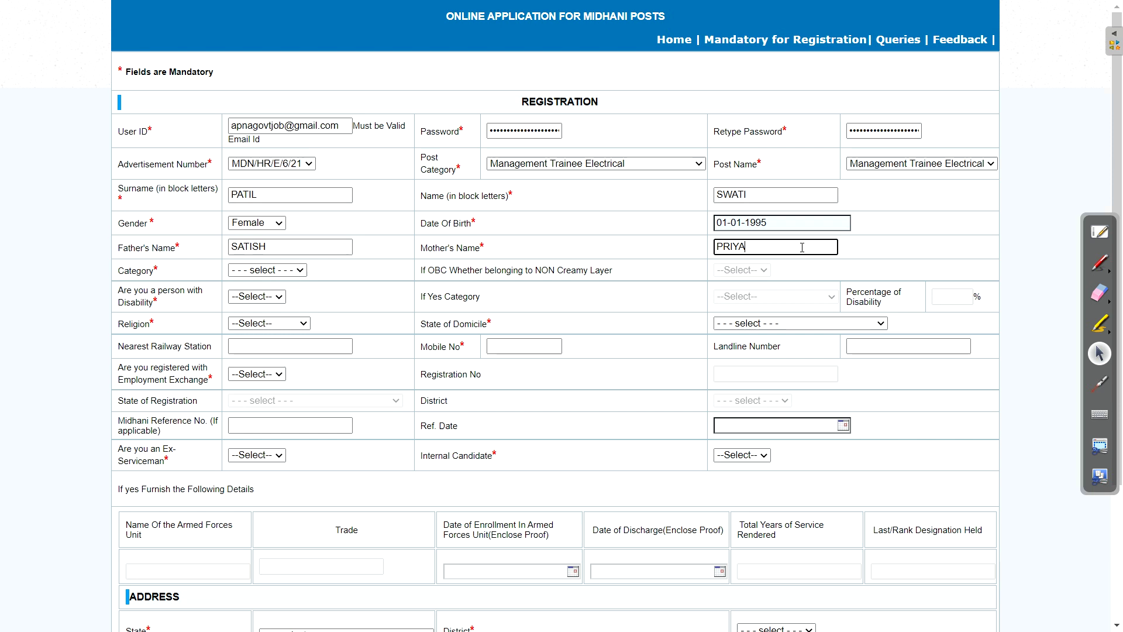
pyautogui.click(267, 269)
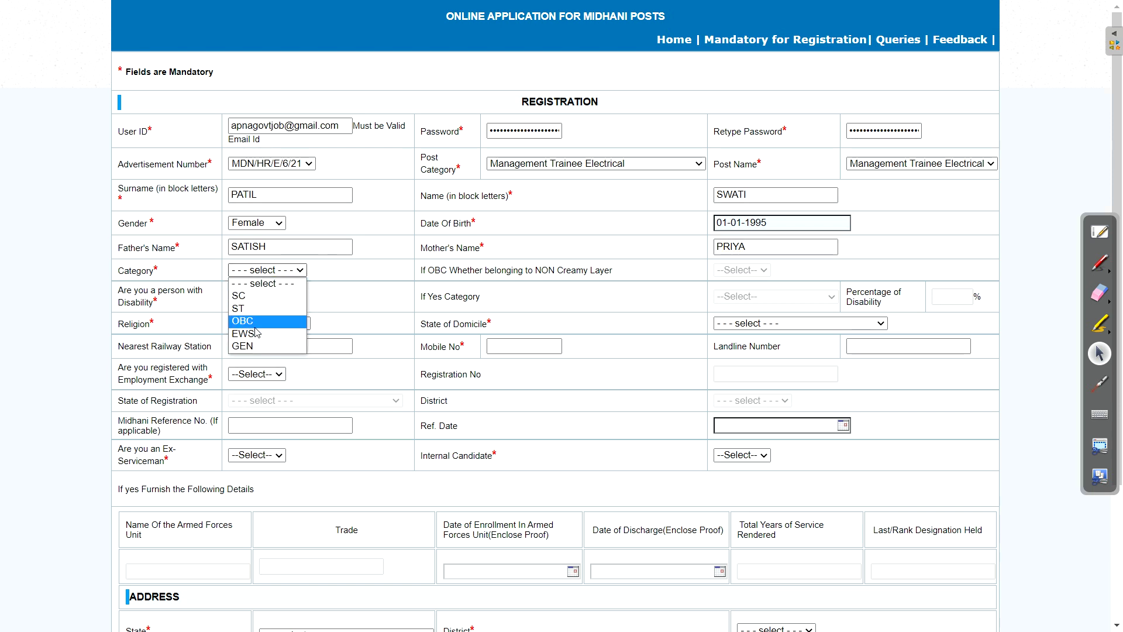
pyautogui.click(267, 296)
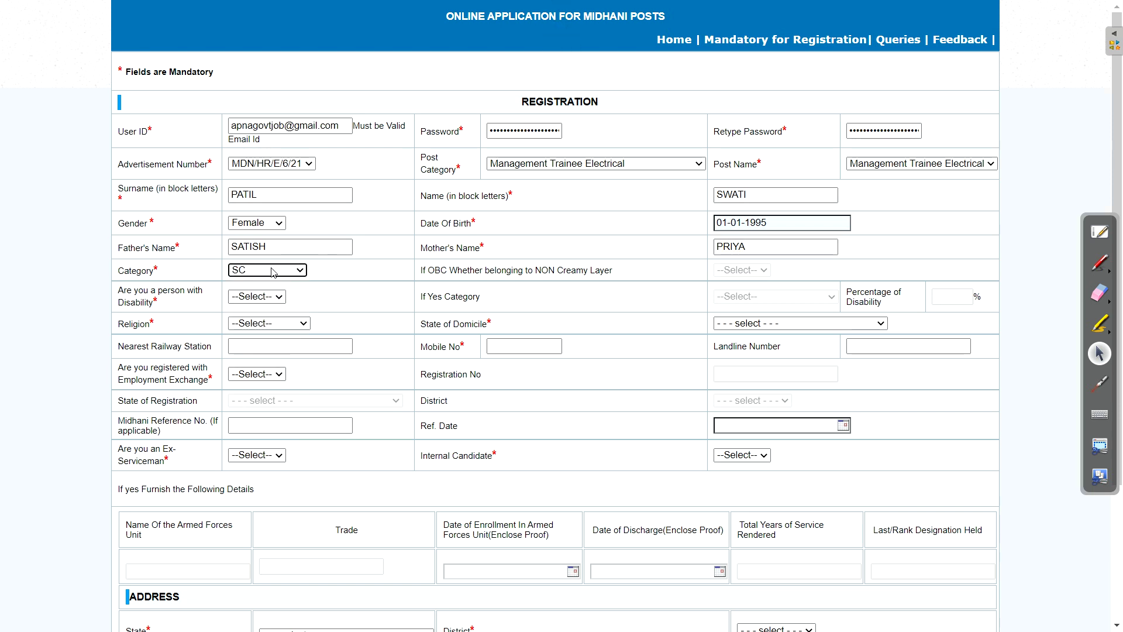
pyautogui.click(275, 272)
pyautogui.click(250, 346)
pyautogui.click(287, 271)
pyautogui.click(269, 320)
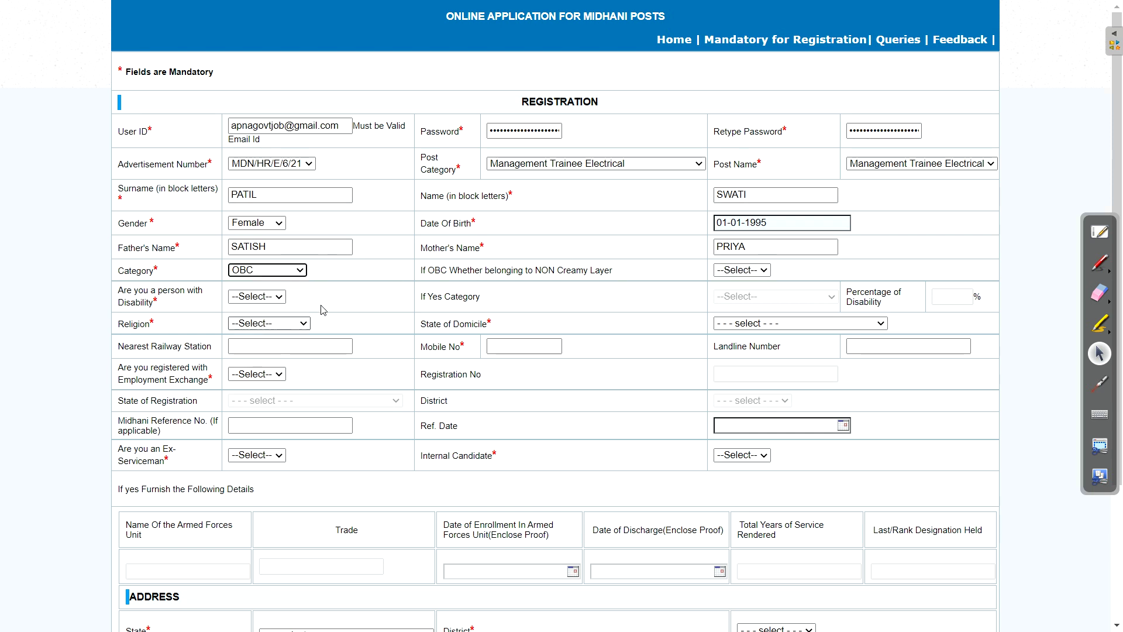
# Answer Yes to the non-creamy layer question.
pyautogui.click(742, 269)
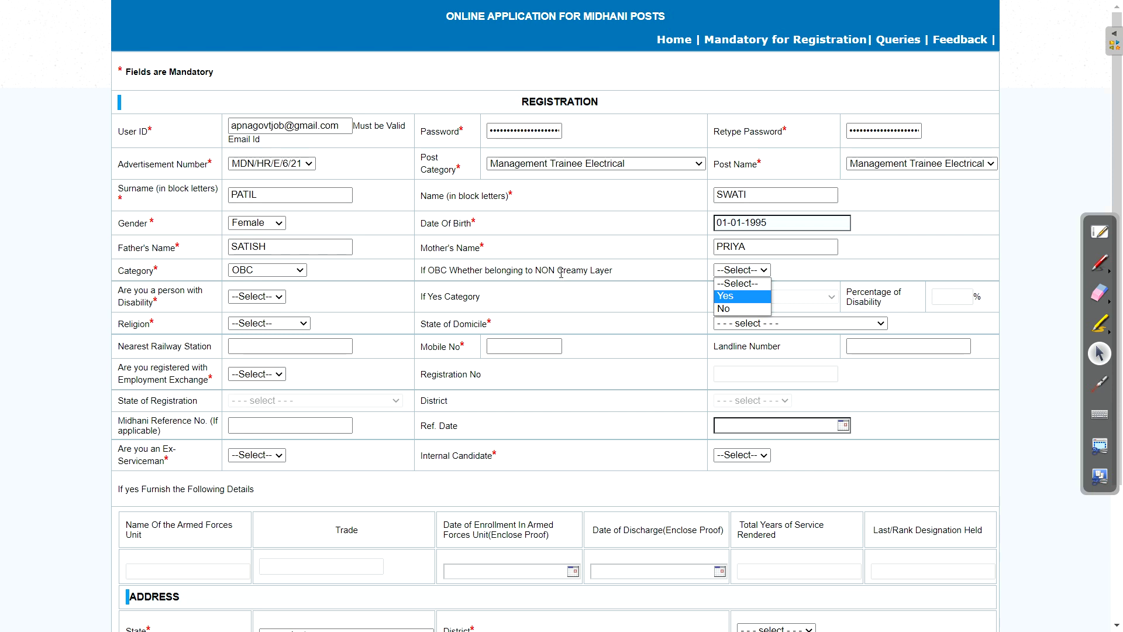
pyautogui.click(1102, 266)
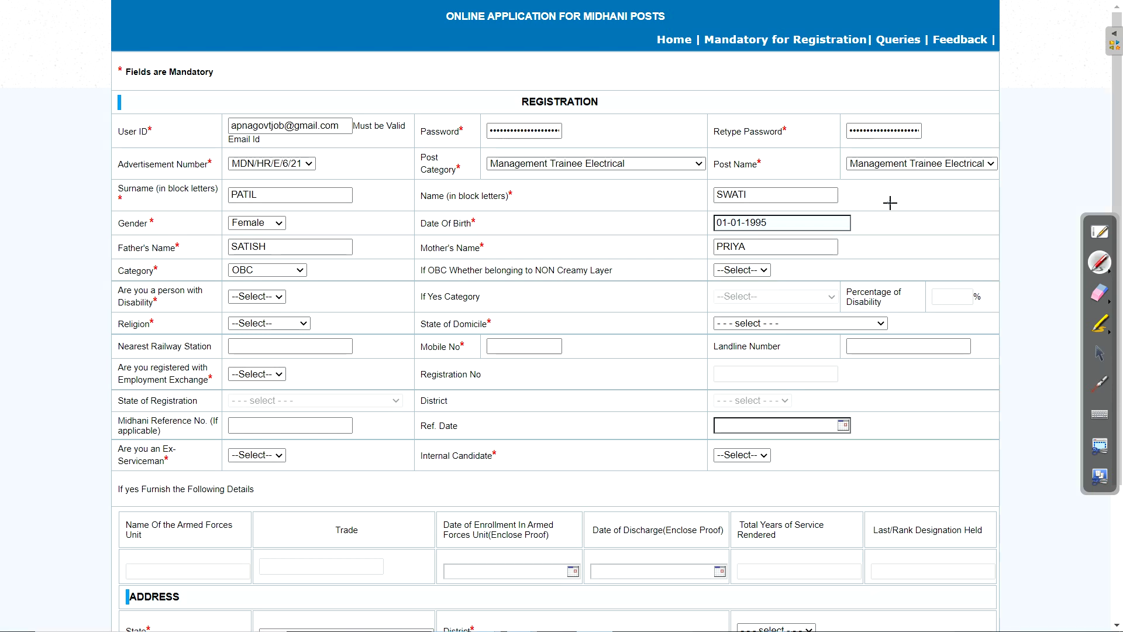
pyautogui.moveTo(924, 214)
pyautogui.mouseDown()
pyautogui.moveTo(908, 234)
pyautogui.moveTo(952, 260)
pyautogui.moveTo(1001, 215)
pyautogui.moveTo(1021, 237)
pyautogui.moveTo(1006, 231)
pyautogui.moveTo(1021, 270)
pyautogui.mouseUp()
pyautogui.moveTo(942, 167)
pyautogui.mouseDown()
pyautogui.moveTo(1050, 193)
pyautogui.moveTo(936, 169)
pyautogui.moveTo(854, 234)
pyautogui.moveTo(1003, 250)
pyautogui.moveTo(590, 271)
pyautogui.mouseUp()
pyautogui.click(1100, 293)
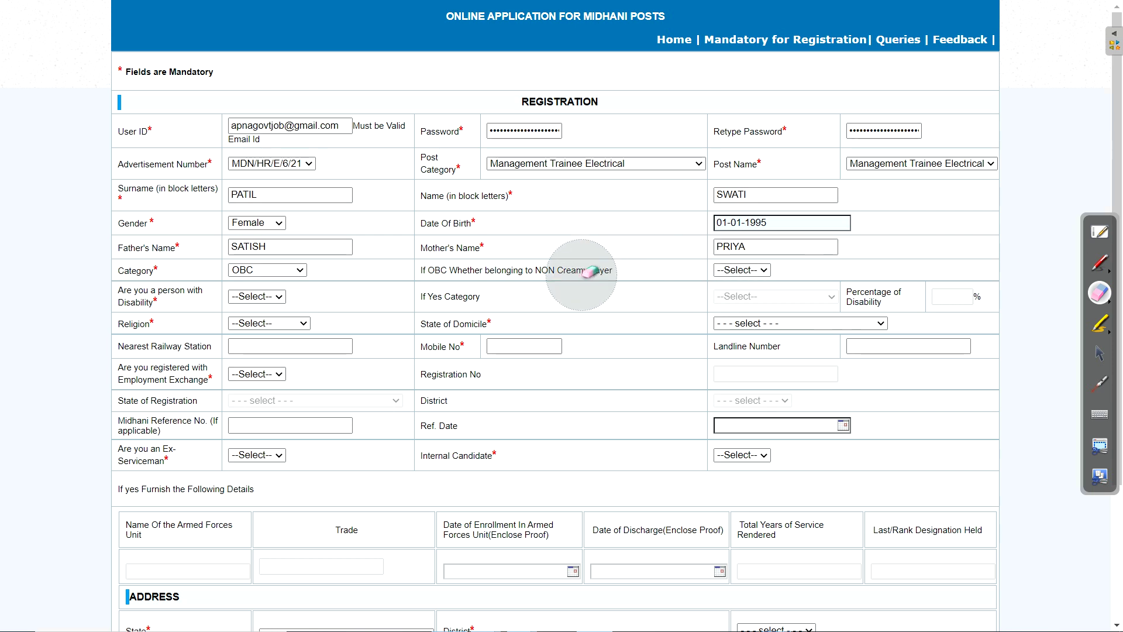
pyautogui.click(1099, 352)
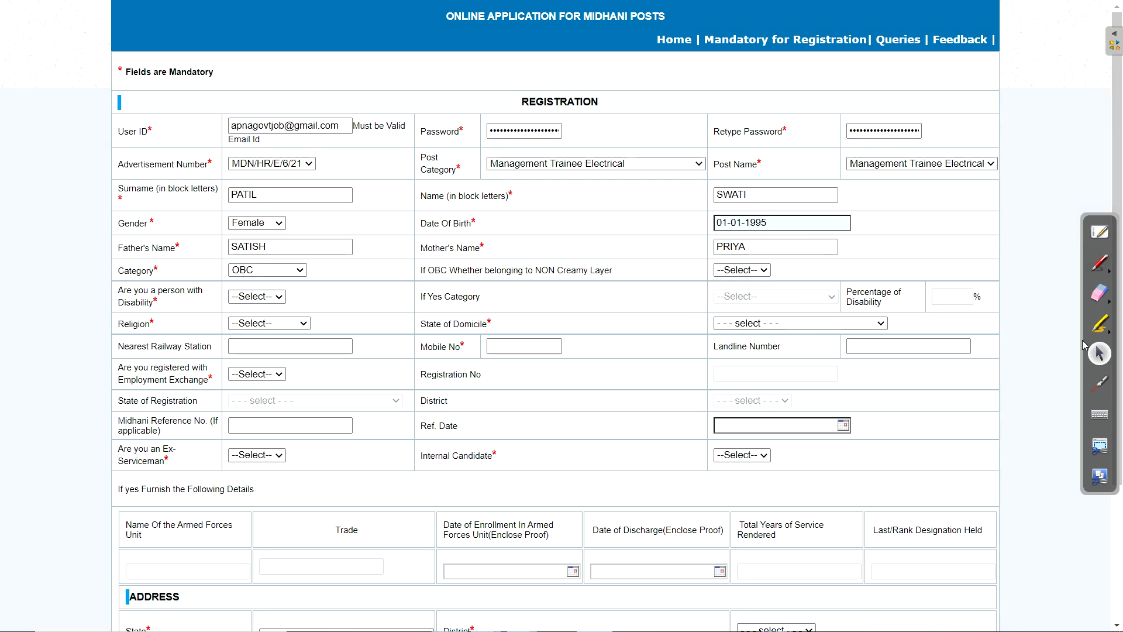
pyautogui.click(742, 270)
pyautogui.click(737, 310)
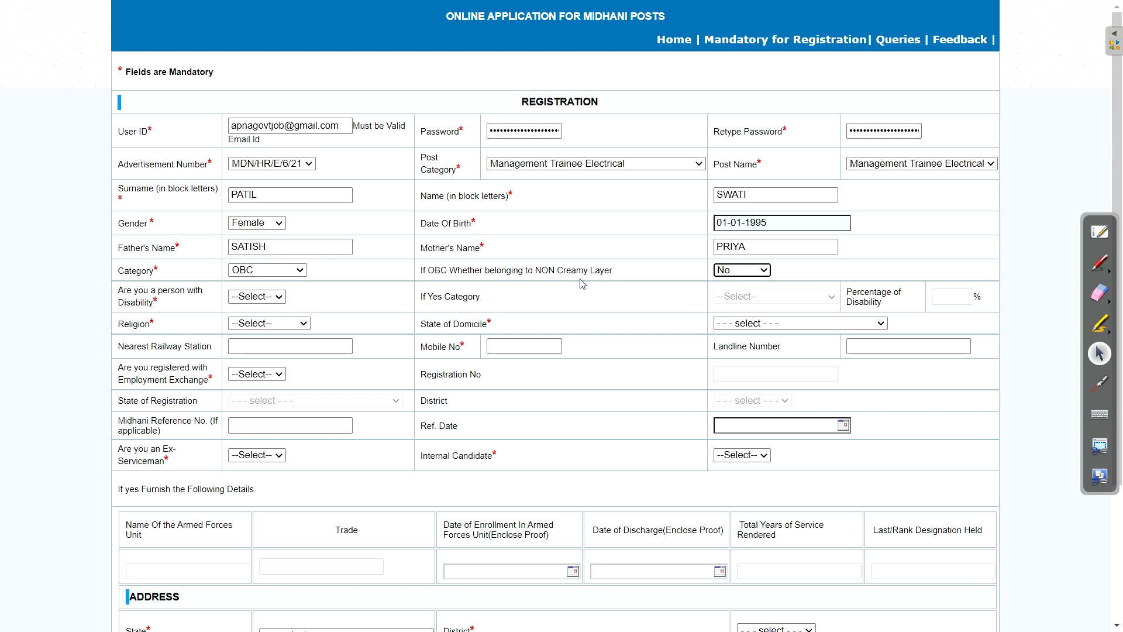
pyautogui.click(733, 272)
pyautogui.click(732, 297)
# Change the category from OBC to GEN and answer Yes to the disability question.
pyautogui.click(267, 270)
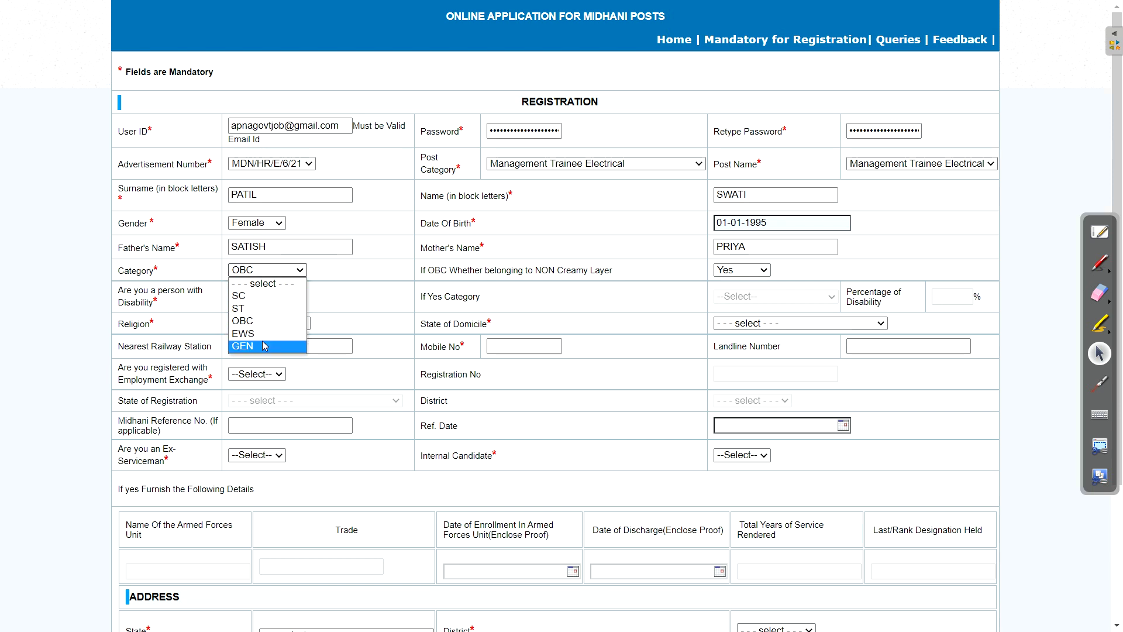
pyautogui.click(275, 346)
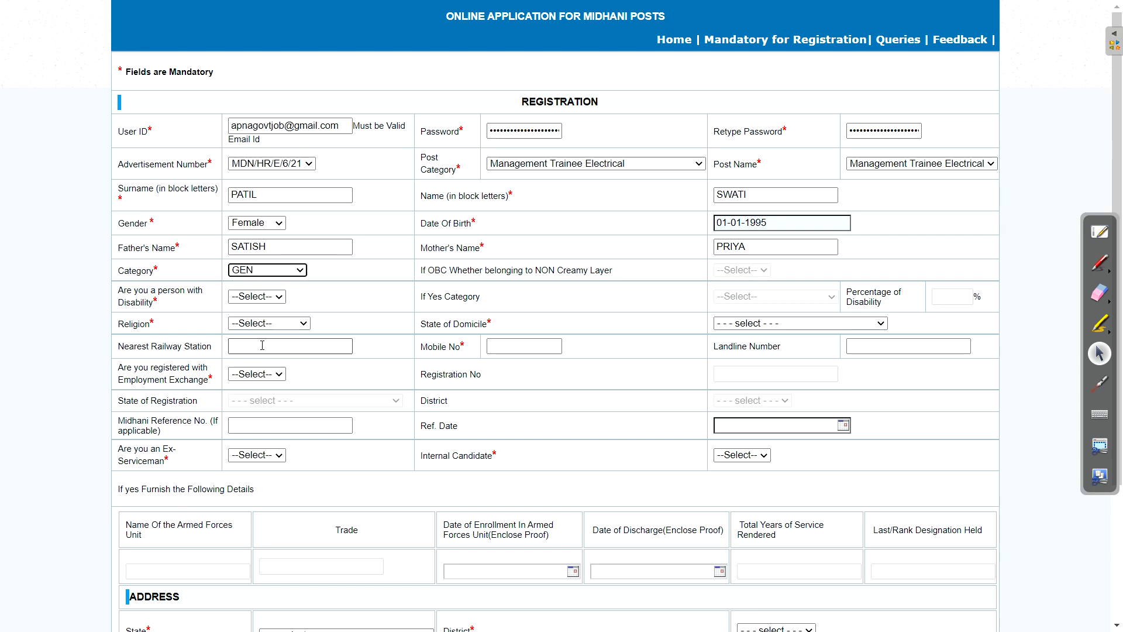
pyautogui.click(239, 298)
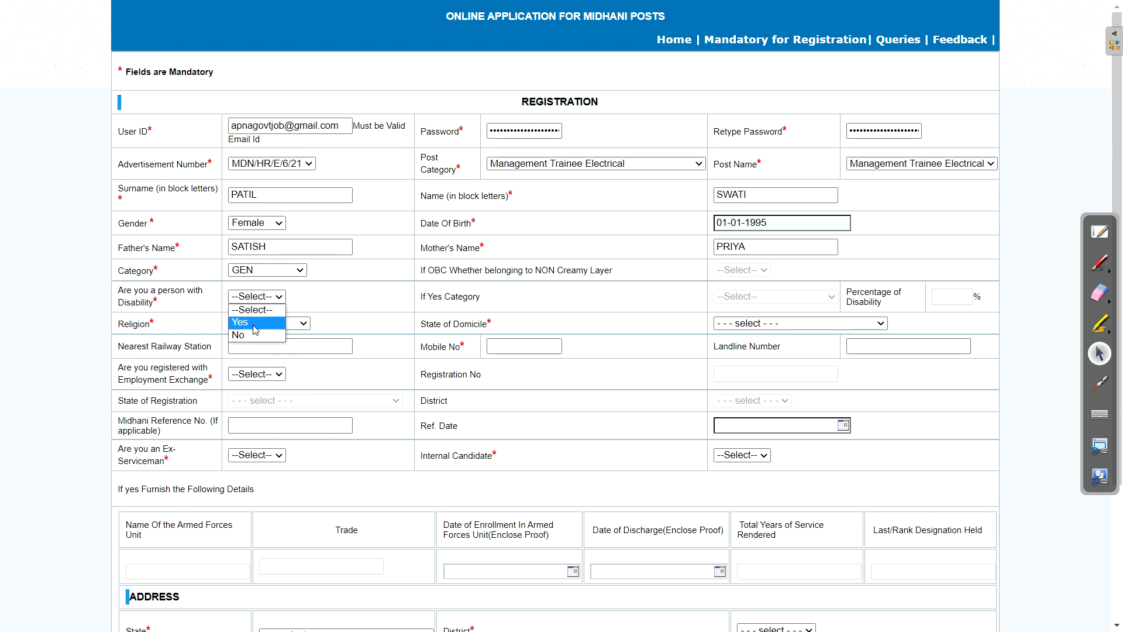
pyautogui.click(274, 319)
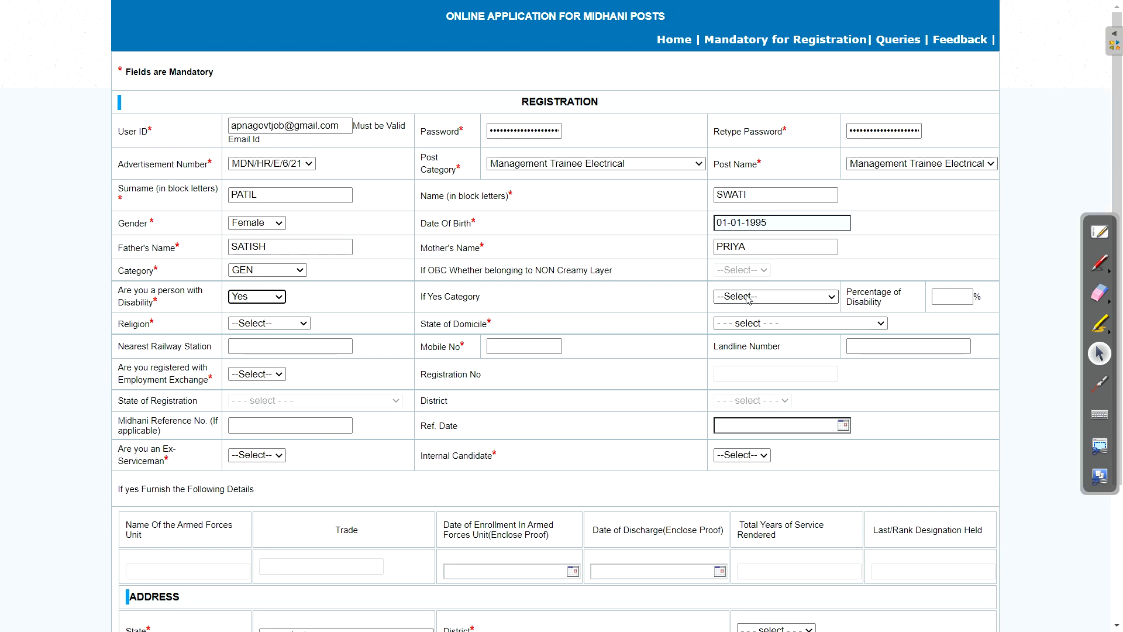
pyautogui.click(773, 298)
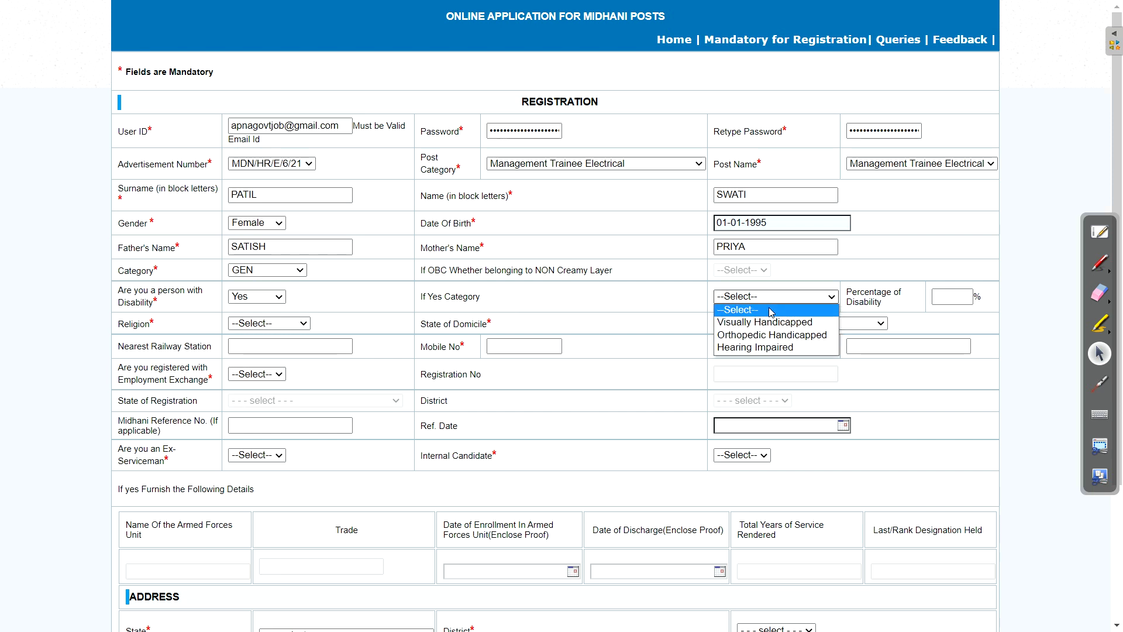
# Change the disability answer back to No and set religion to Hindu.
pyautogui.click(937, 298)
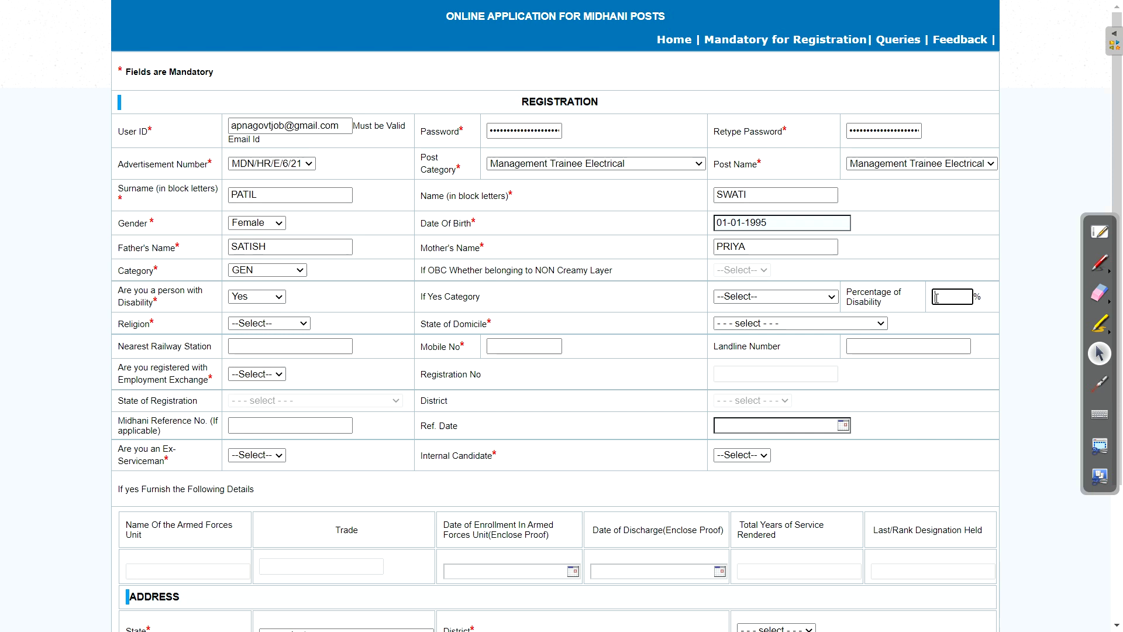
pyautogui.click(256, 297)
pyautogui.click(254, 336)
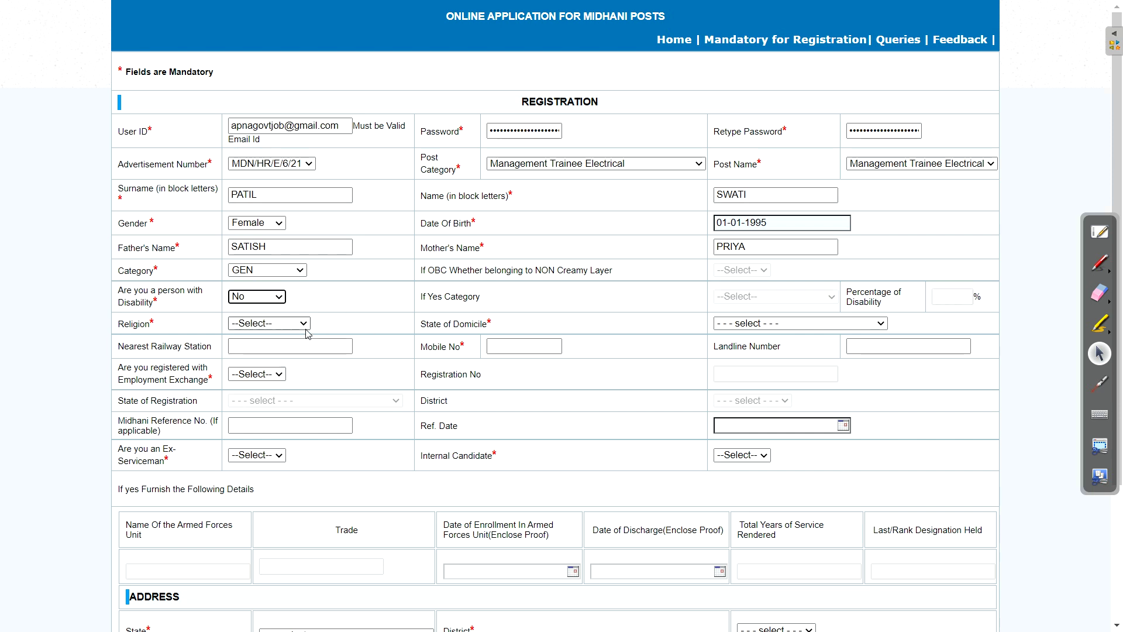
pyautogui.click(272, 325)
pyautogui.click(267, 350)
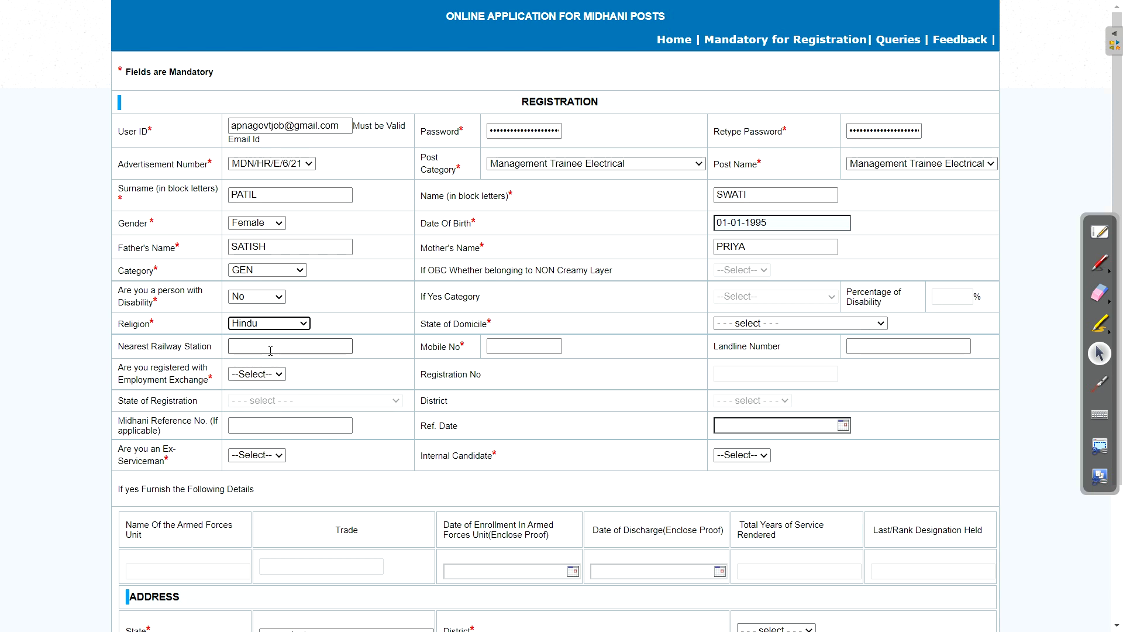
# Set domicile to MAHARASHTRA, nearest railway station to DADAR, and paste the mobile number.
pyautogui.click(732, 325)
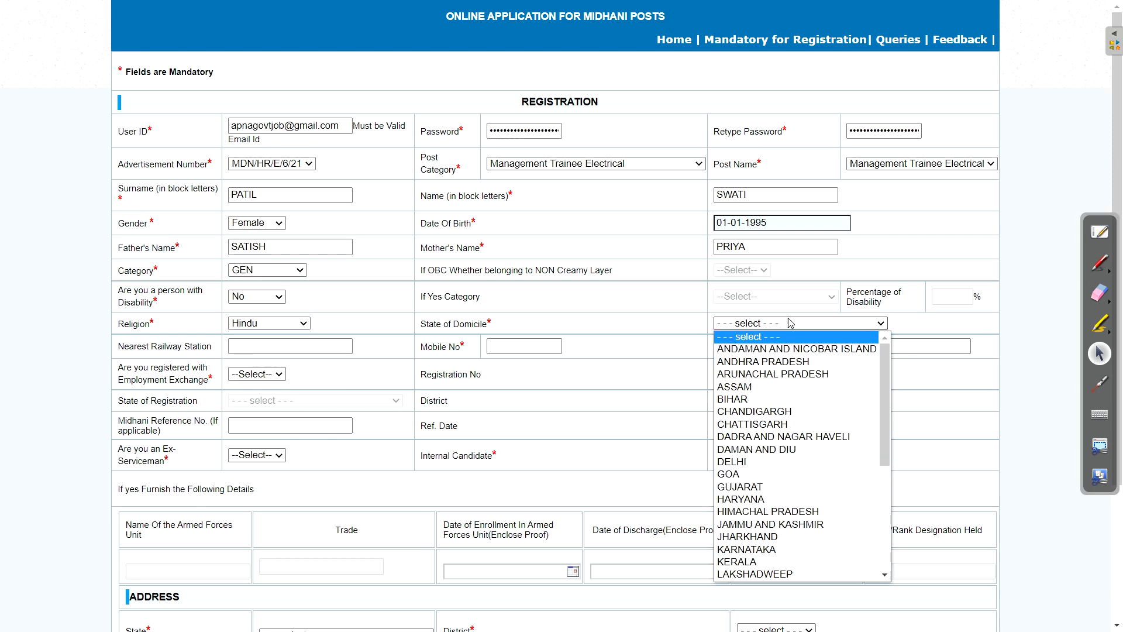
pyautogui.moveTo(886, 367); pyautogui.dragTo(885, 467)
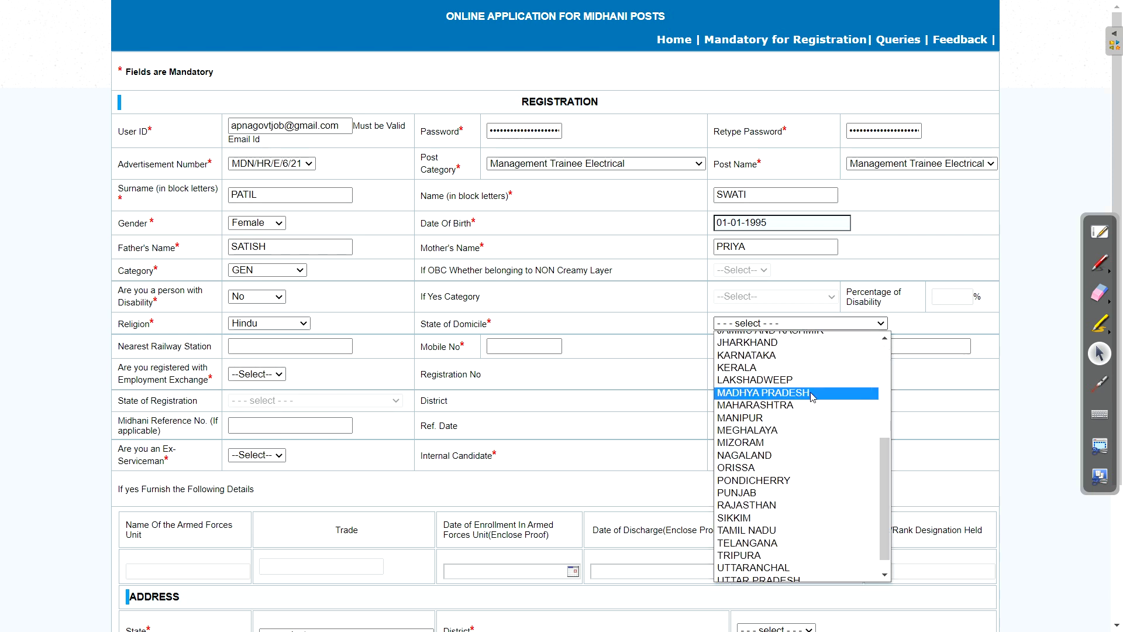
pyautogui.click(754, 401)
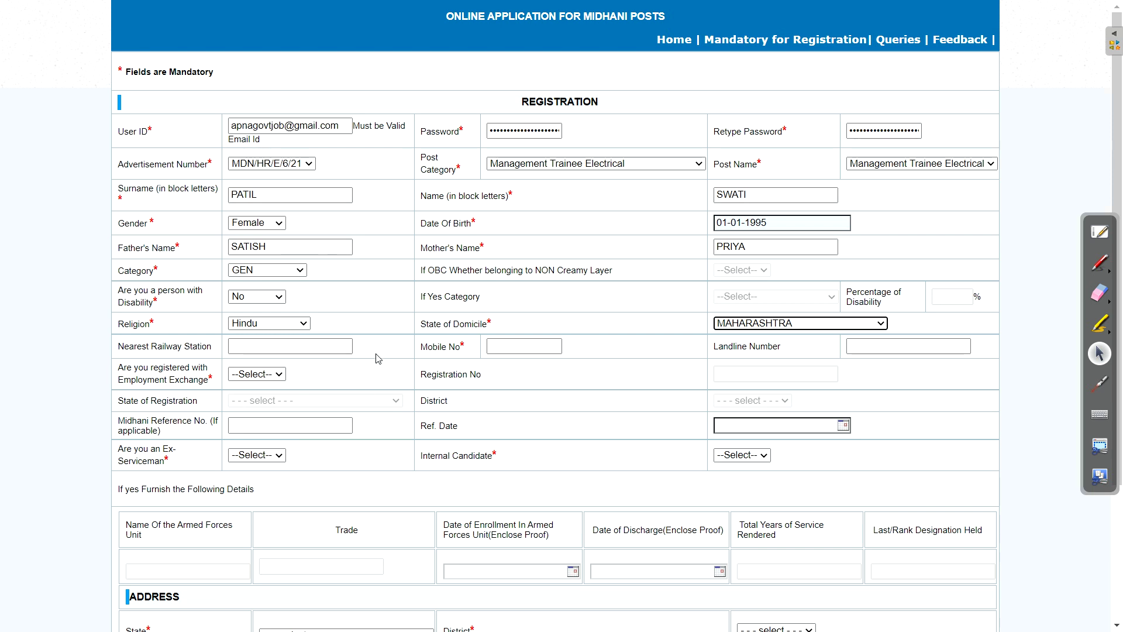
pyautogui.click(266, 349)
pyautogui.write('DADAR')
pyautogui.doubleClick(249, 346)
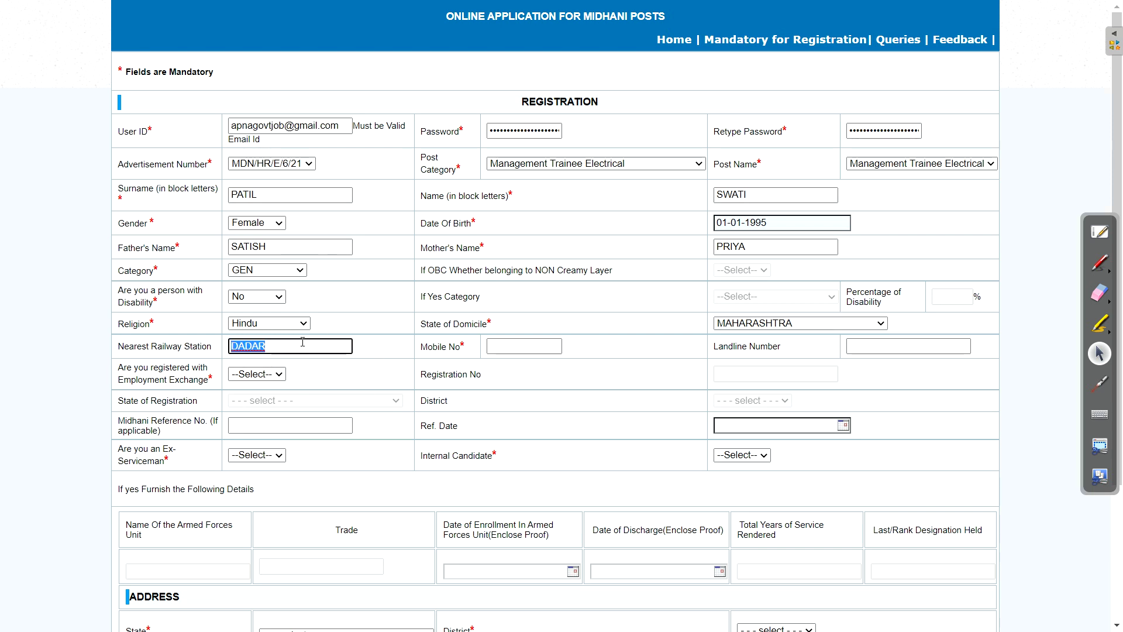
pyautogui.click(511, 347)
pyautogui.hotkey('ctrl', 'v')
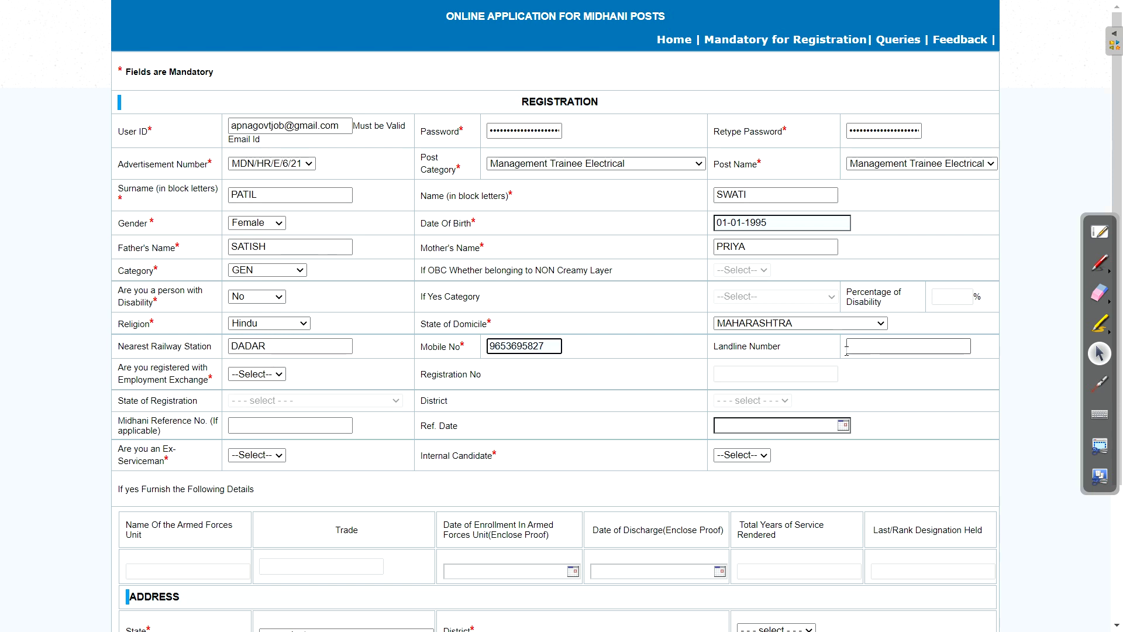
# Answer No to the Employment Exchange registration question.
pyautogui.moveTo(119, 379); pyautogui.dragTo(209, 380)
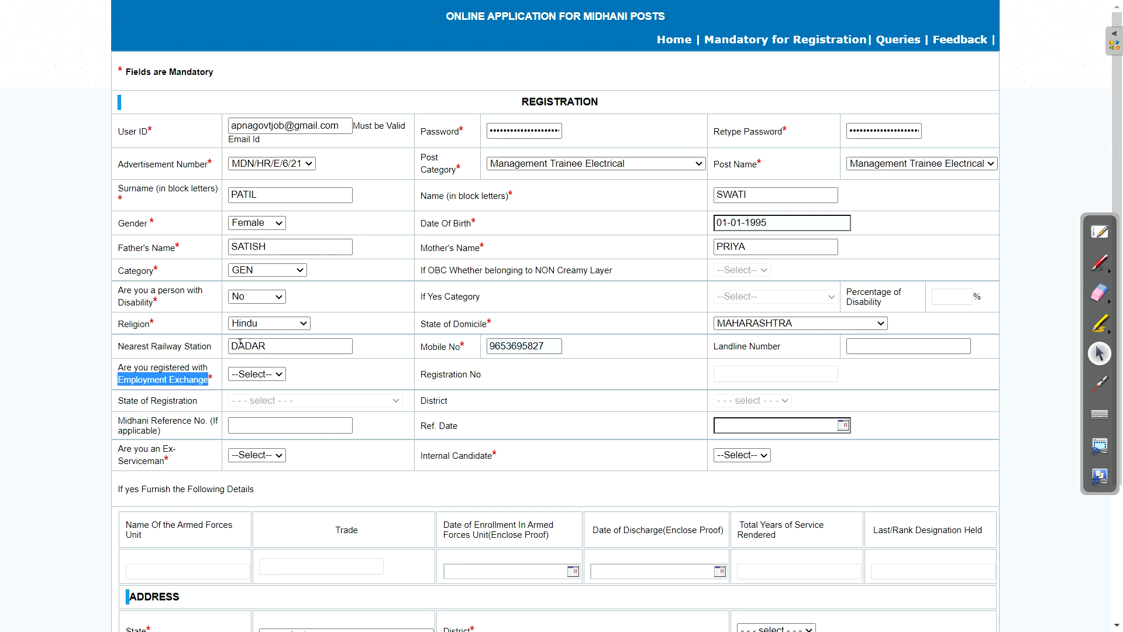
pyautogui.click(263, 377)
pyautogui.click(254, 396)
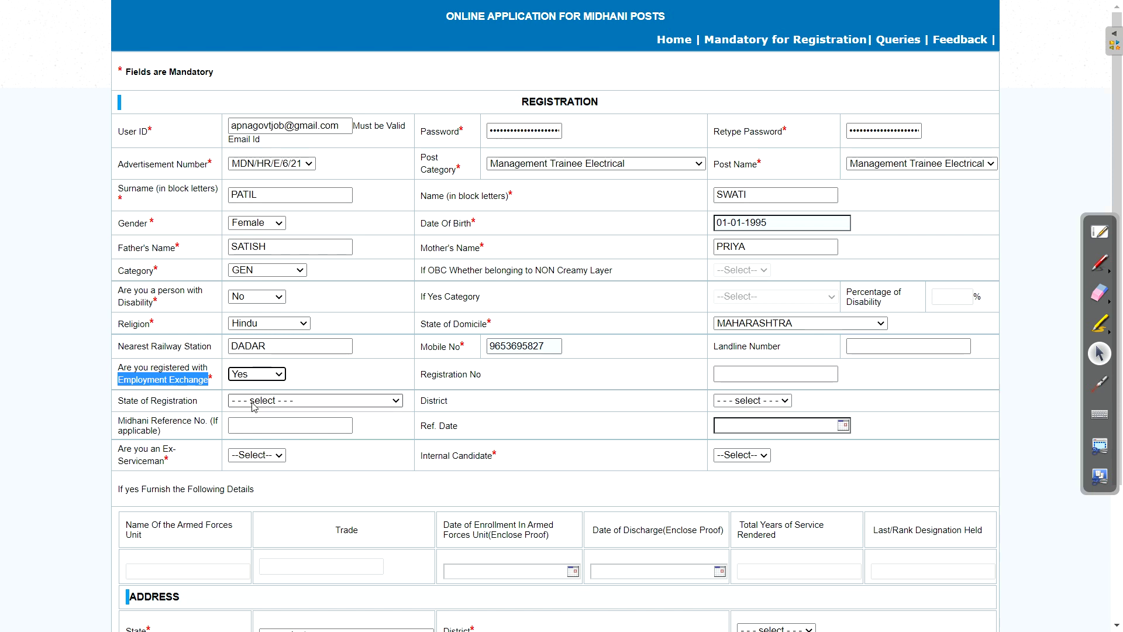
pyautogui.click(254, 402)
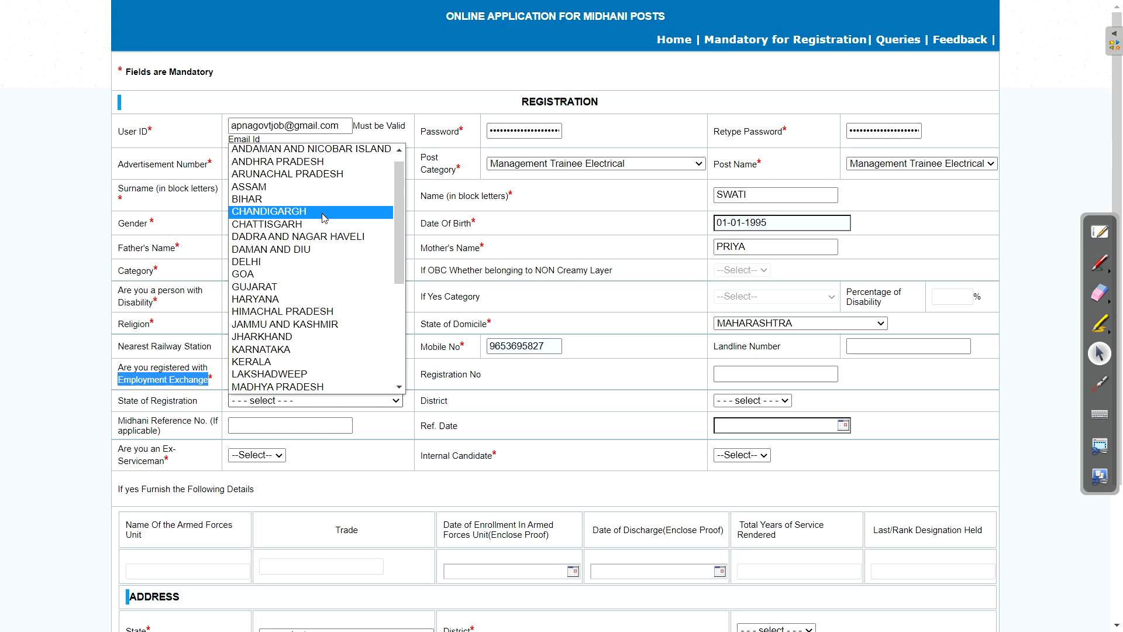
pyautogui.click(521, 432)
pyautogui.click(752, 400)
pyautogui.click(484, 424)
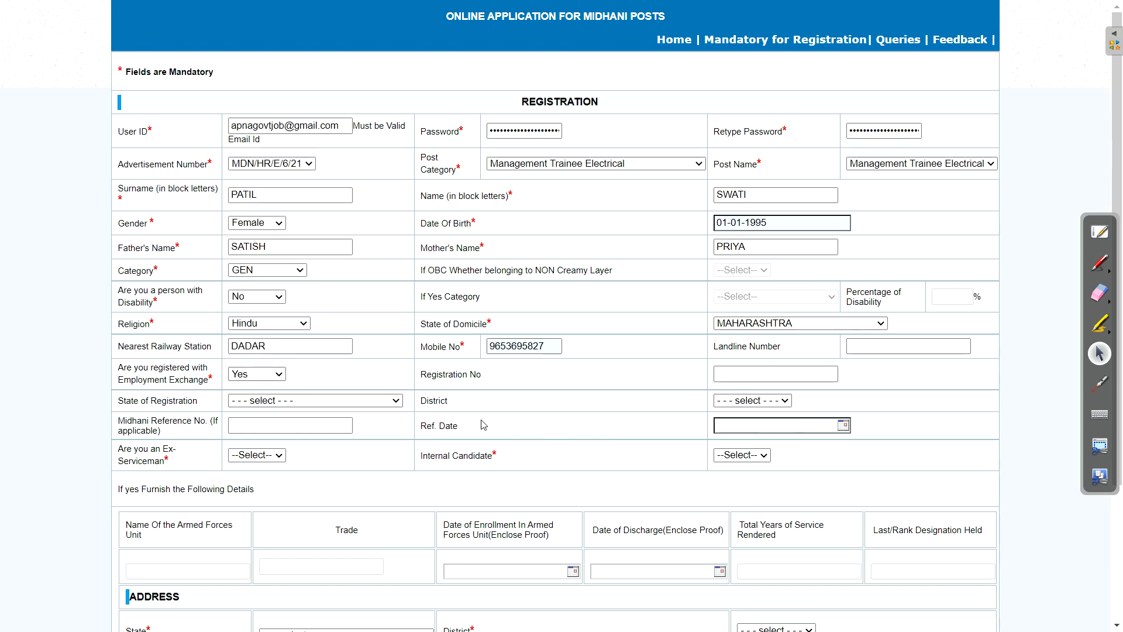
pyautogui.click(274, 374)
pyautogui.click(259, 408)
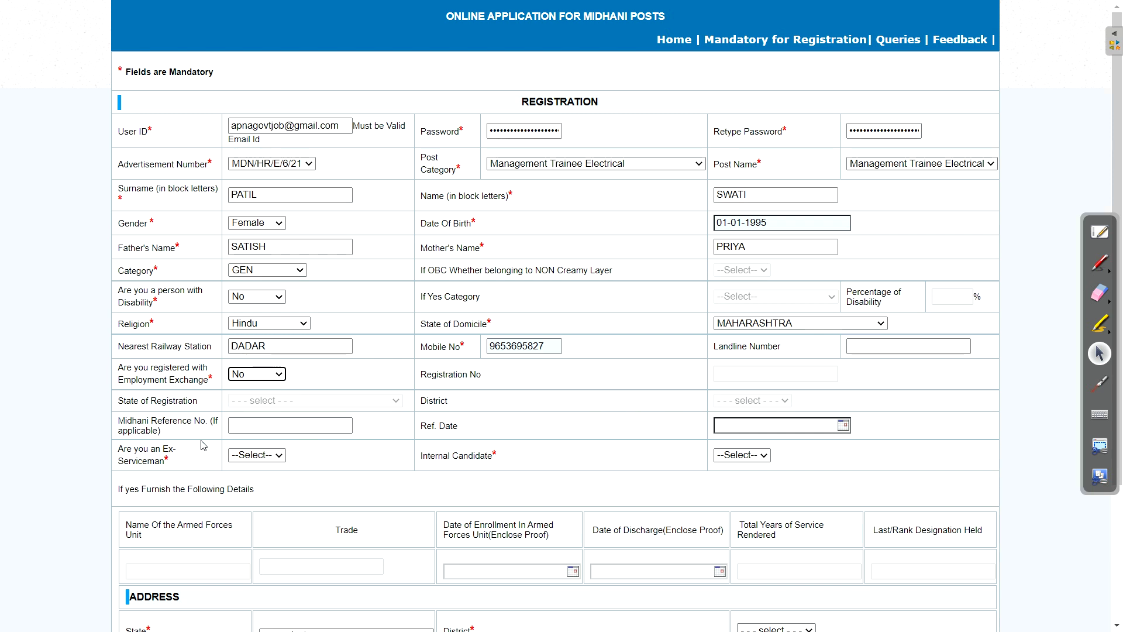
# Answer No to the Ex-Serviceman question.
pyautogui.click(257, 454)
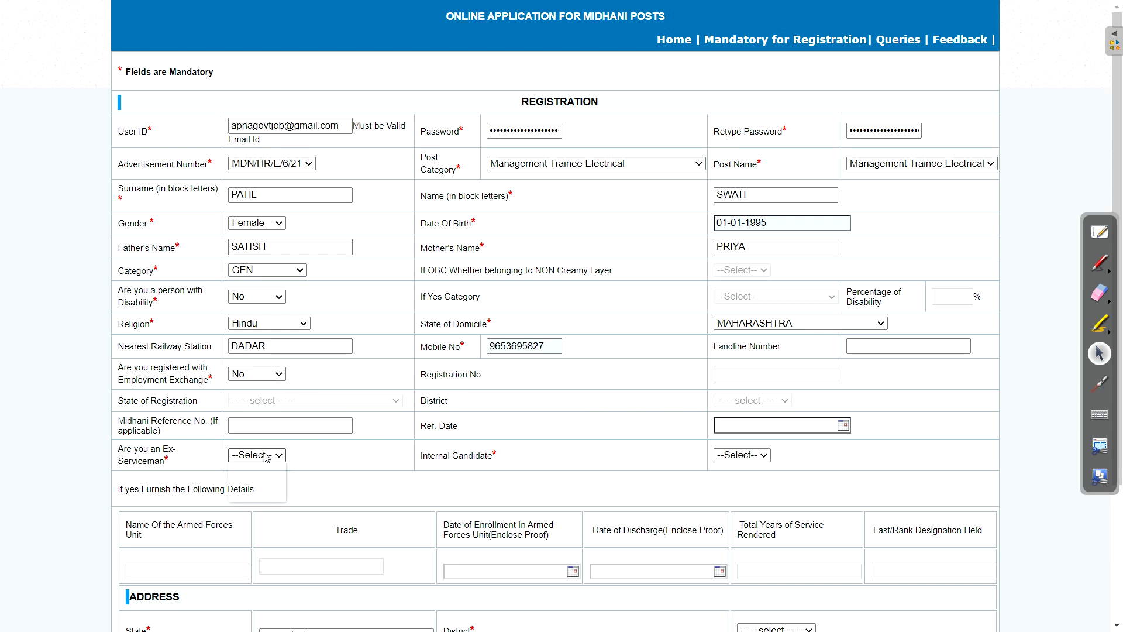
pyautogui.click(276, 489)
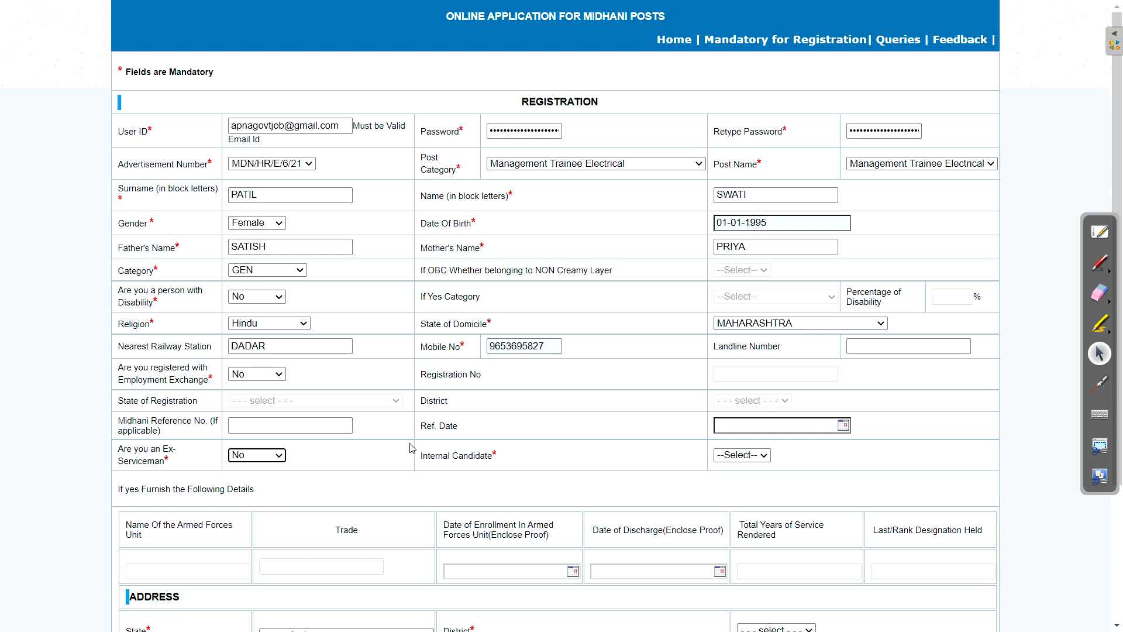
pyautogui.click(754, 455)
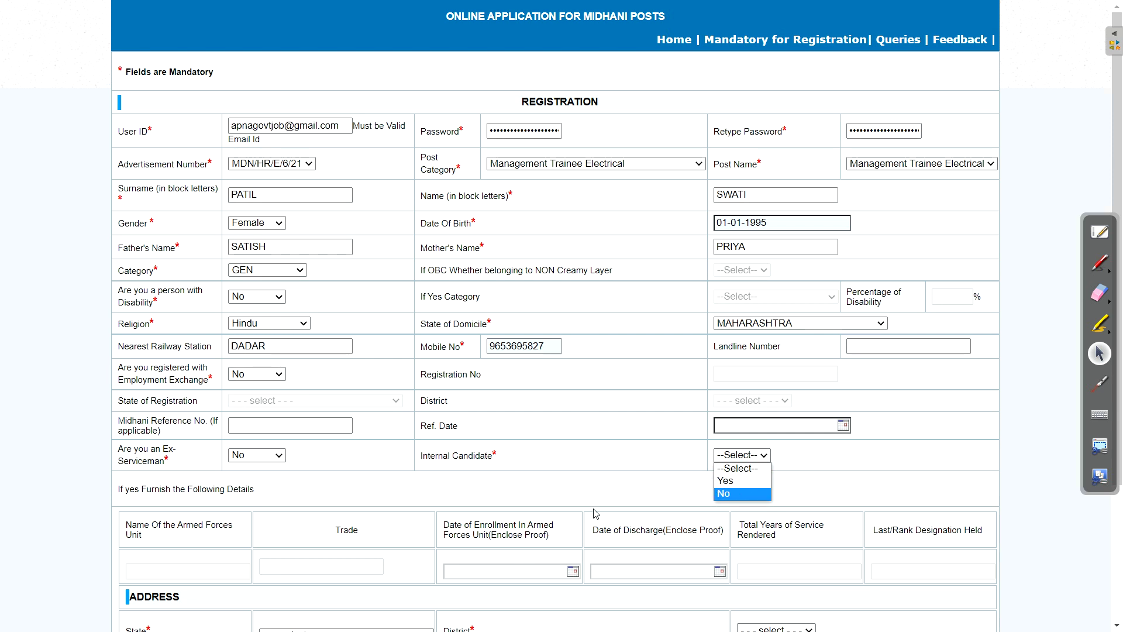
# Answer No to the internal candidate question and set the address state to MAHARASHTRA.
pyautogui.click(732, 494)
pyautogui.scroll(-3, 164, 427)
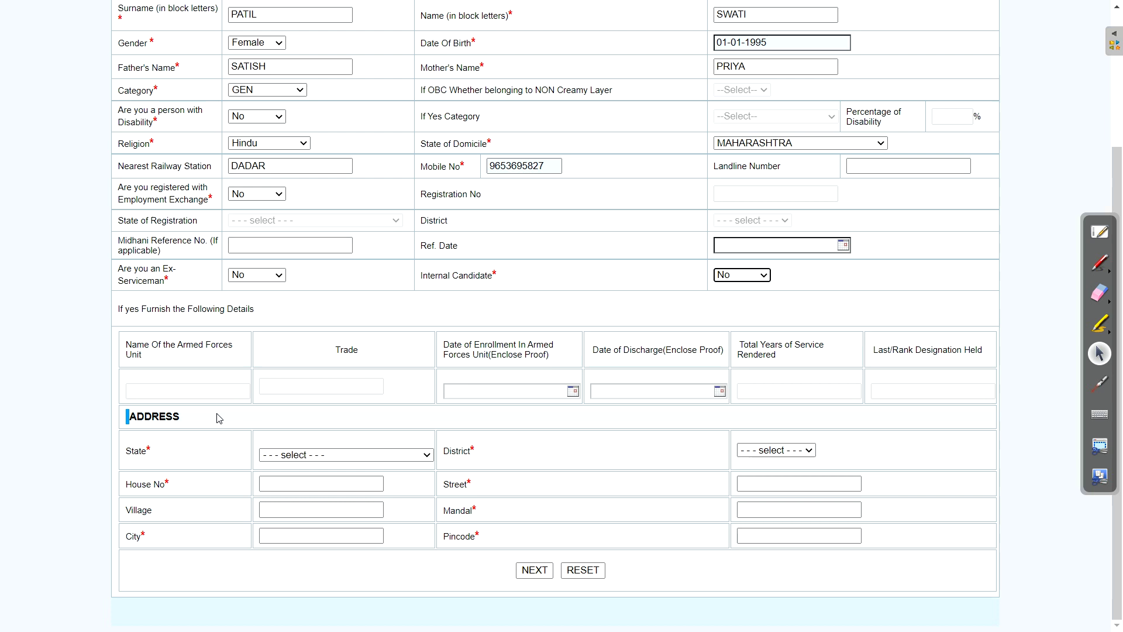
pyautogui.click(294, 455)
pyautogui.scroll(-1, 345, 328)
pyautogui.scroll(-4, 351, 264)
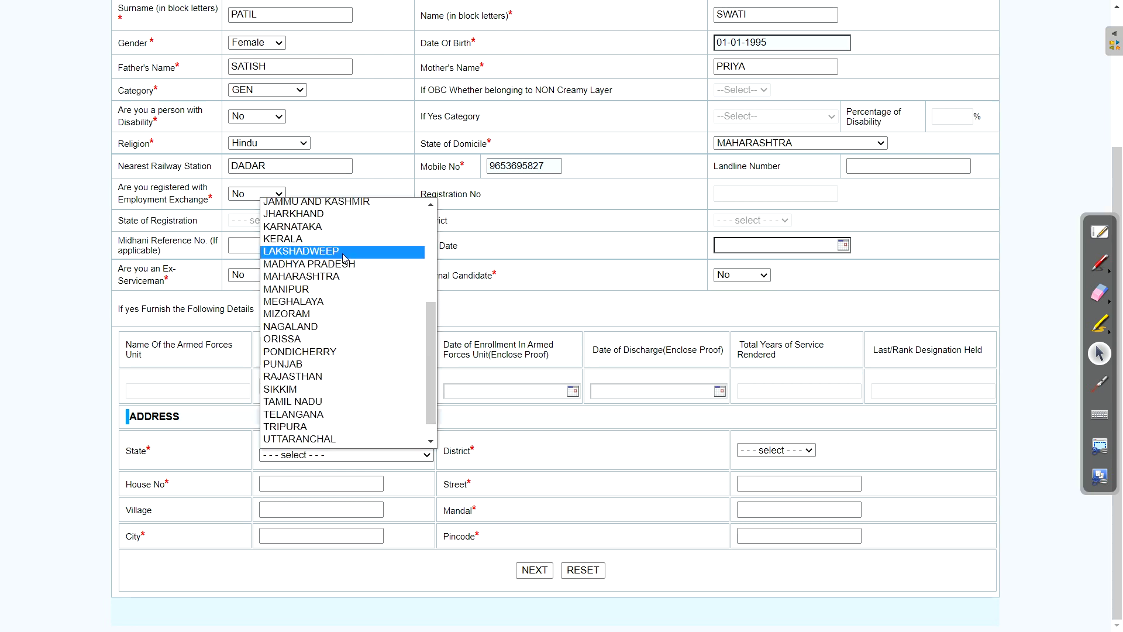
pyautogui.click(335, 275)
# Choose GREATER BOMBAY district, complete house, street, Andheri mandal, Dadar city, pincode 401422, and submit.
pyautogui.click(777, 450)
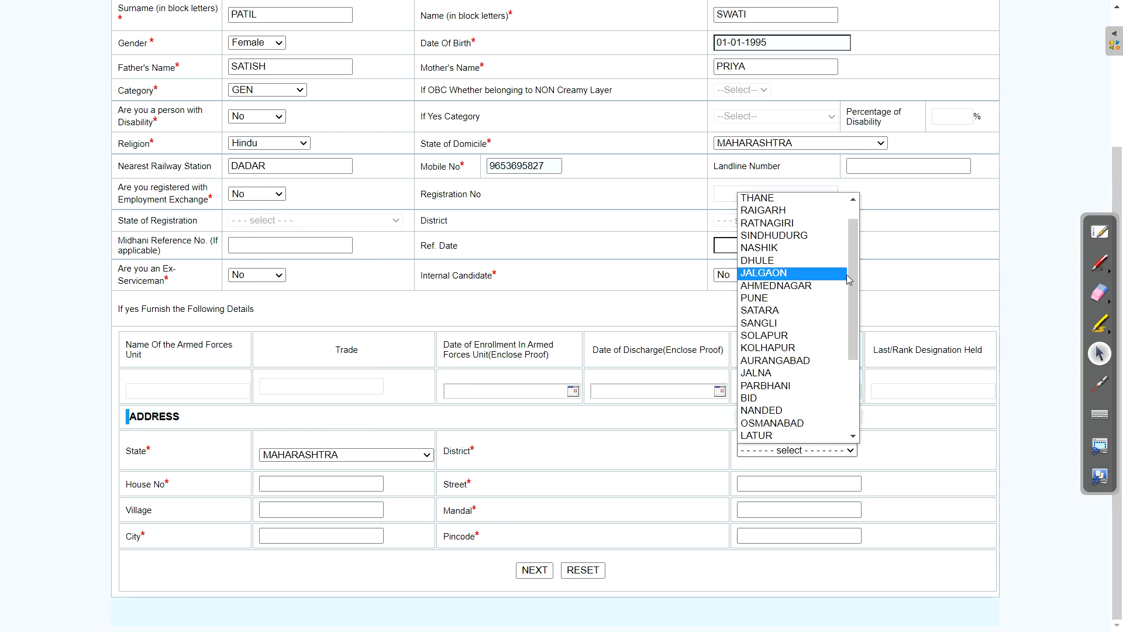
pyautogui.scroll(1, 799, 281)
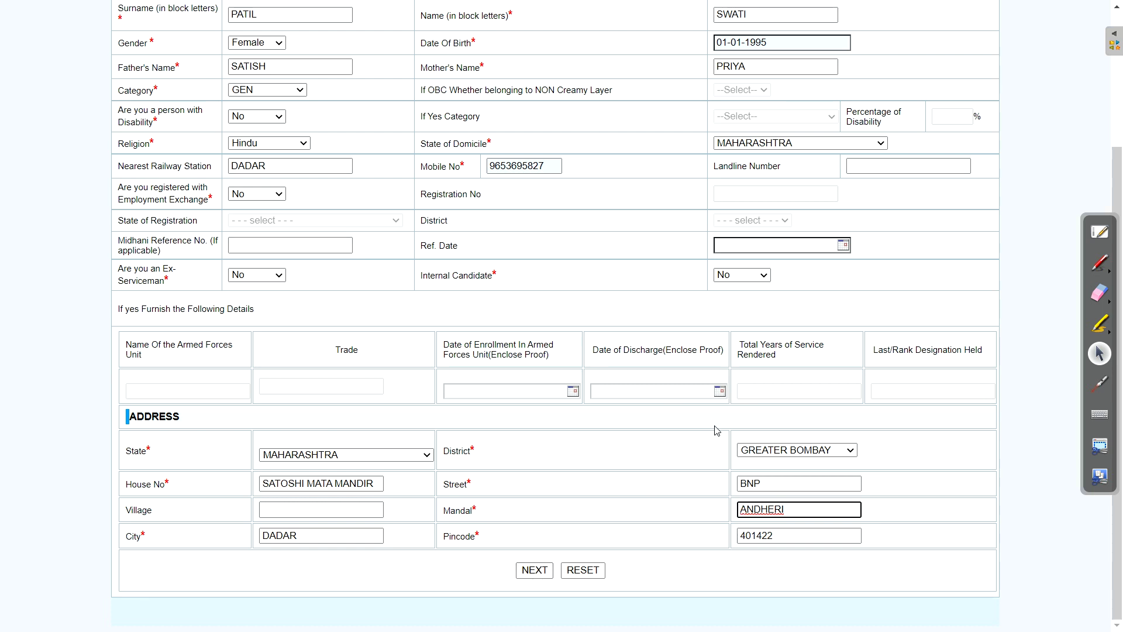
pyautogui.scroll(3, 717, 430)
pyautogui.scroll(-3, 585, 526)
pyautogui.click(534, 570)
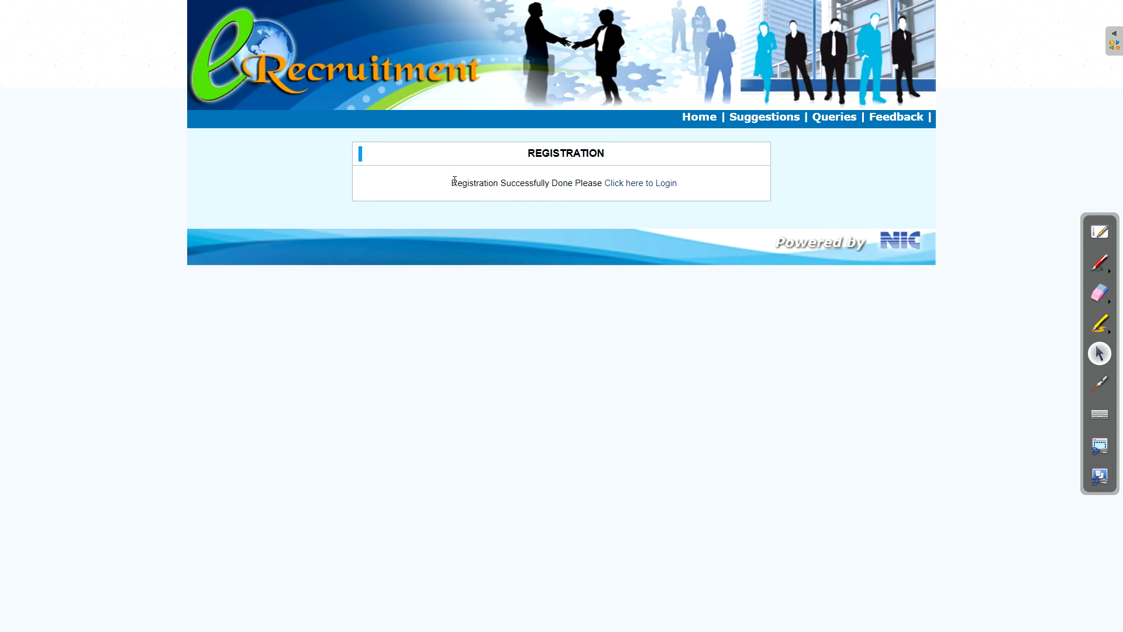
# Log in with the registered user ID, password and captcha to reach the Welcome to Midhani page.
pyautogui.moveTo(454, 183); pyautogui.dragTo(575, 182)
pyautogui.click(635, 183)
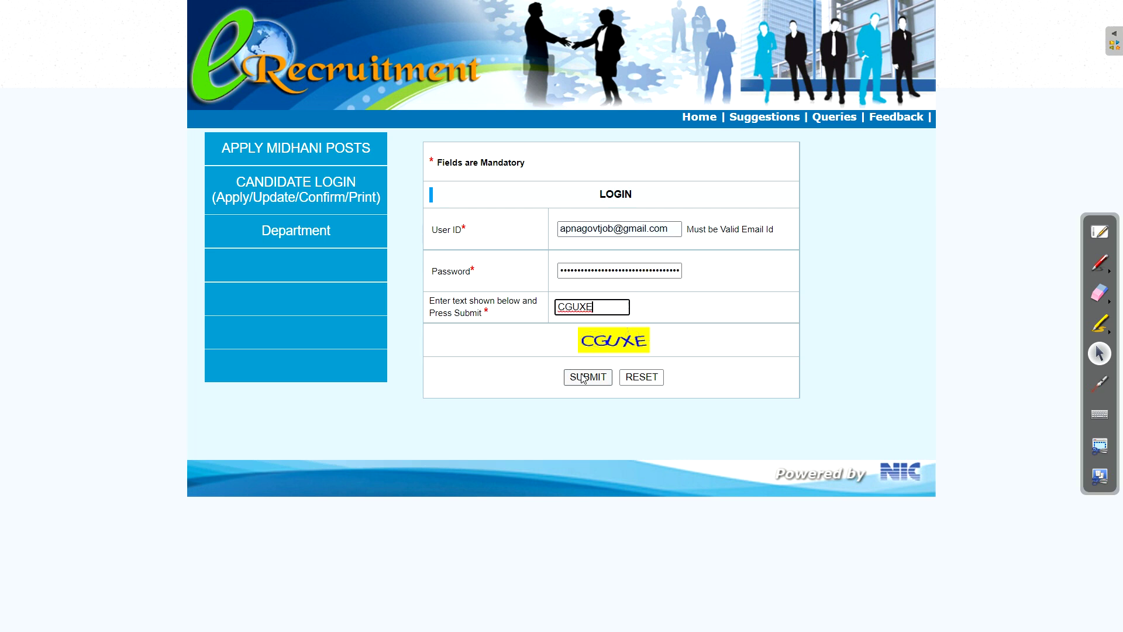
pyautogui.click(585, 375)
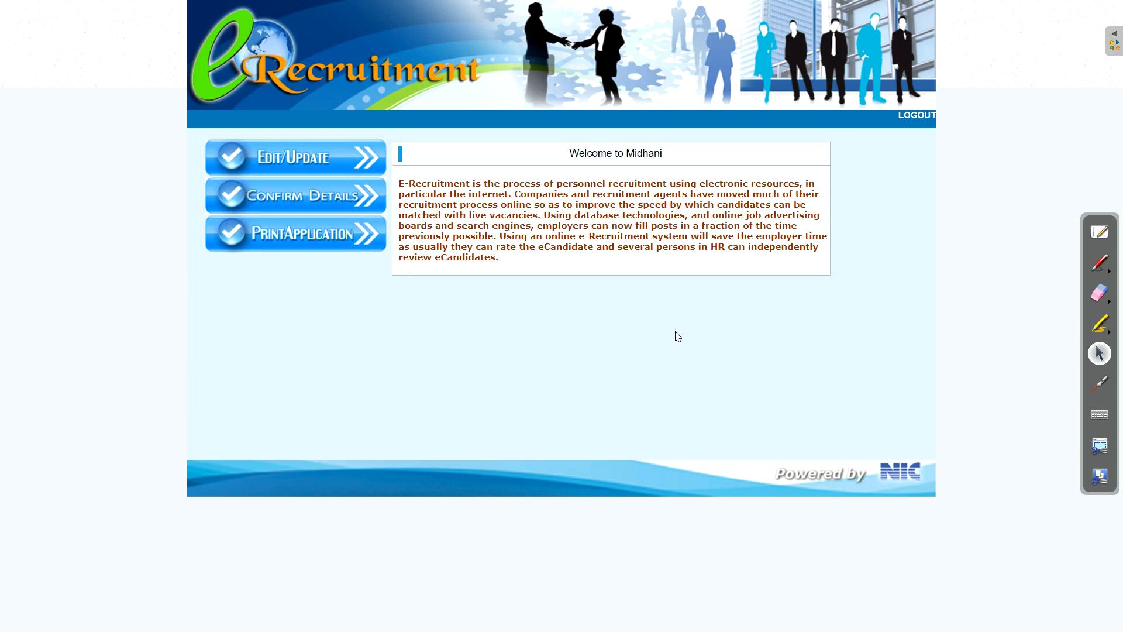
# Open Edit/Update, make the personal and address details editable, and resubmit them unchanged.
pyautogui.click(287, 165)
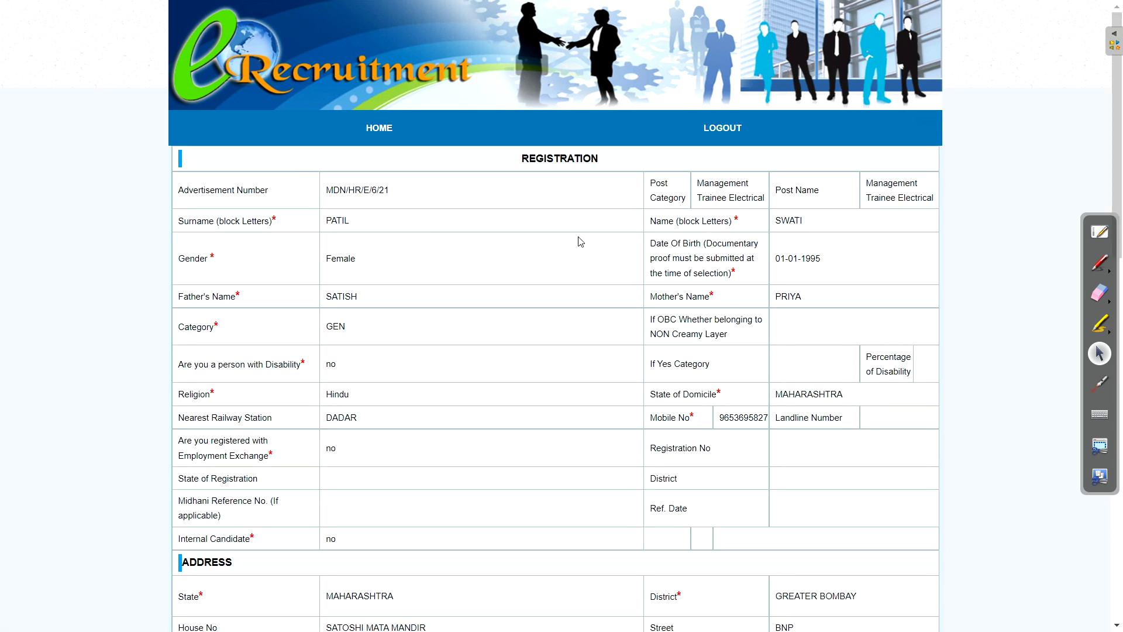
pyautogui.scroll(-3, 443, 230)
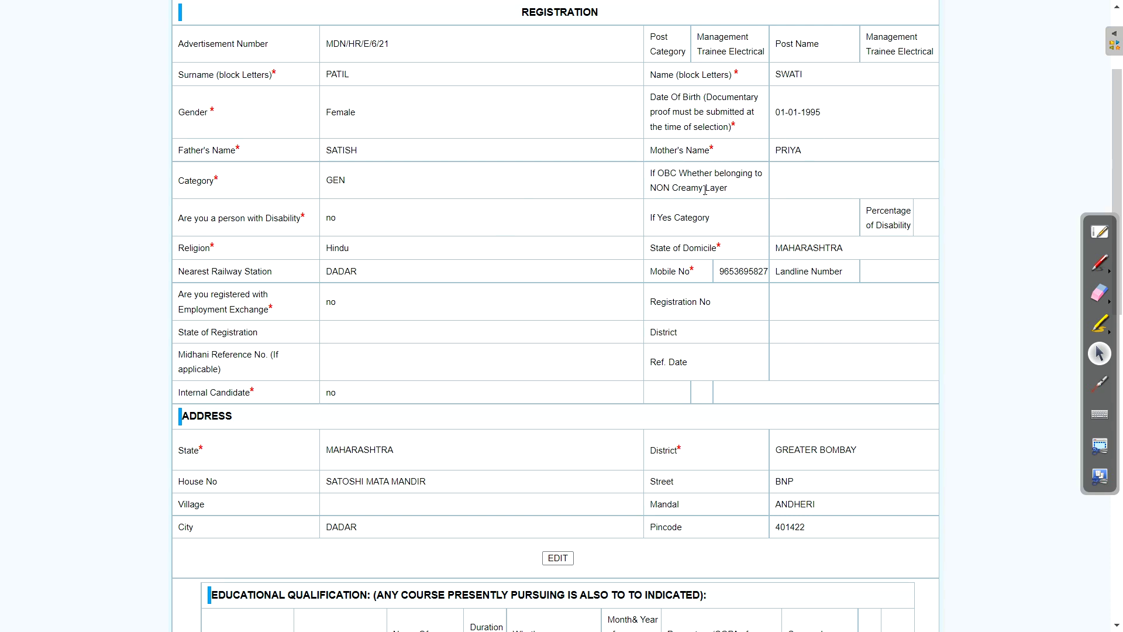
pyautogui.scroll(-3, 723, 185)
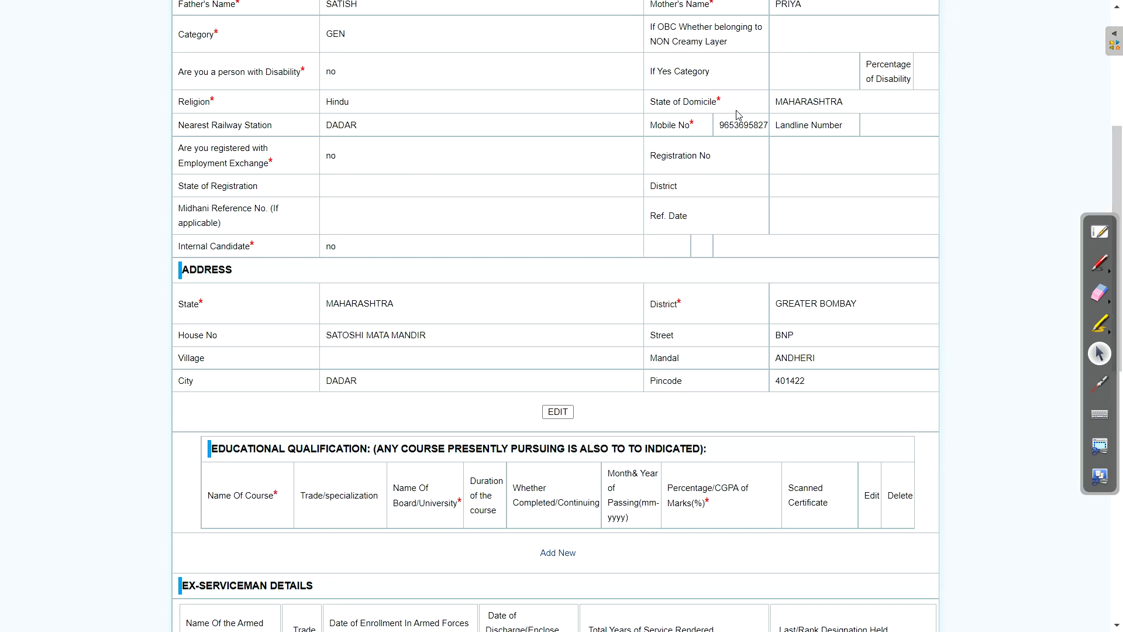
pyautogui.scroll(-6, 521, 234)
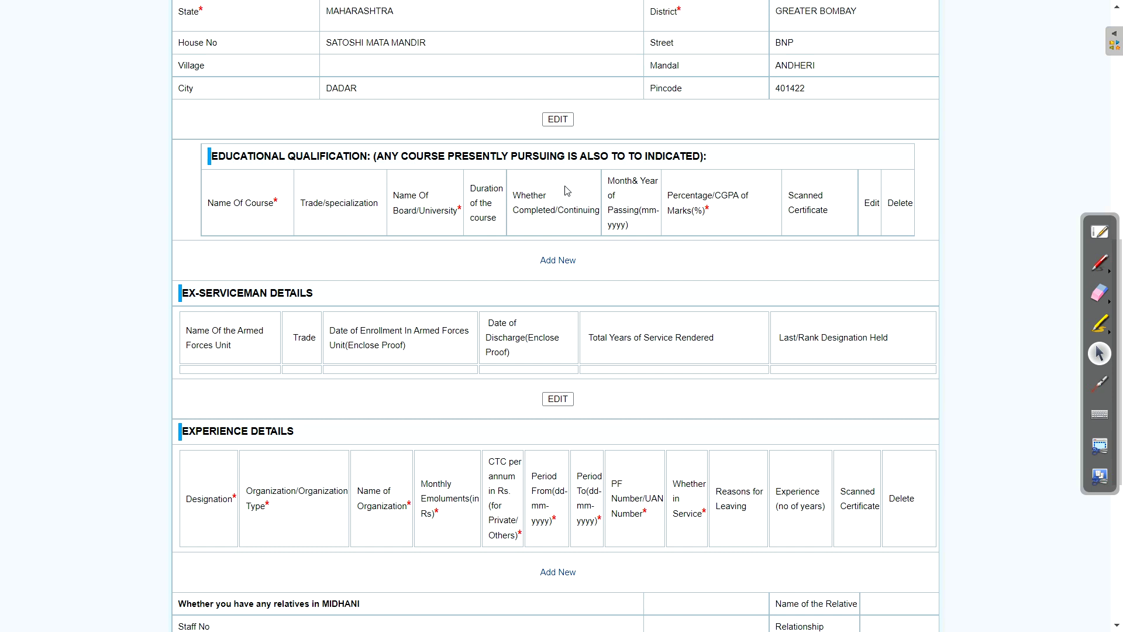
pyautogui.scroll(1, 565, 190)
pyautogui.moveTo(233, 229); pyautogui.dragTo(464, 234)
pyautogui.click(464, 234)
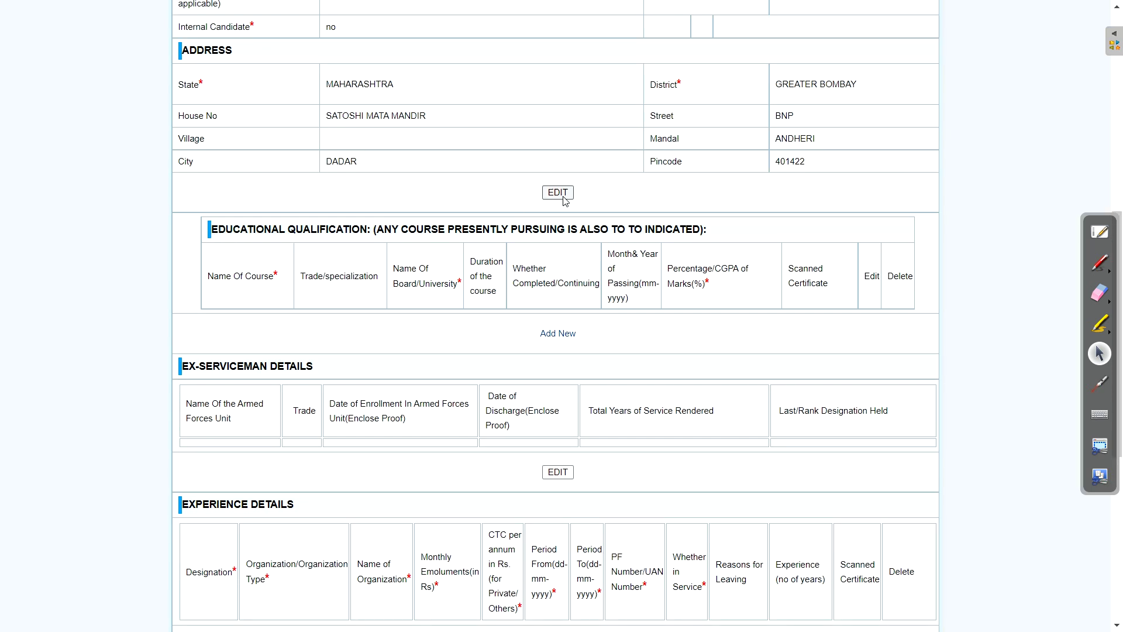
pyautogui.click(557, 192)
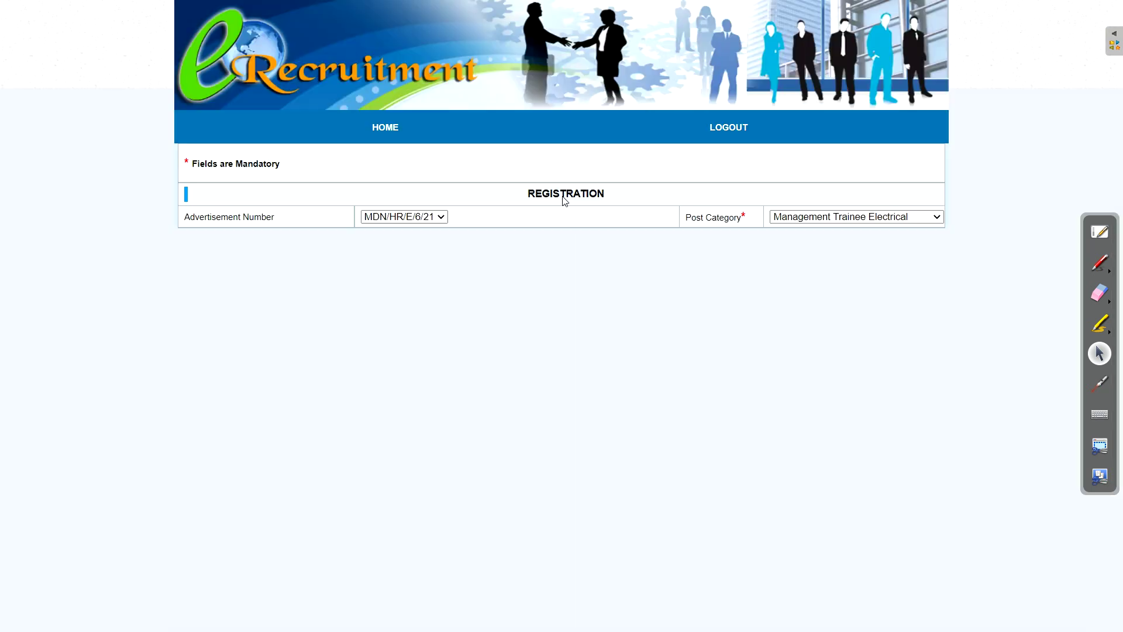
pyautogui.scroll(-4, 555, 257)
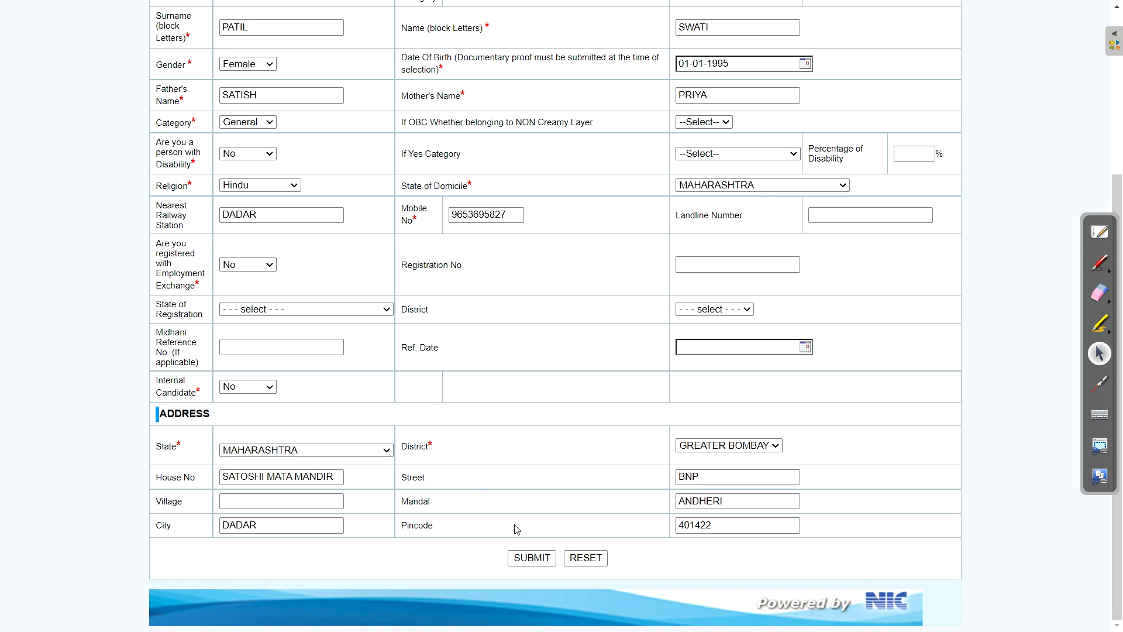
pyautogui.scroll(4, 446, 191)
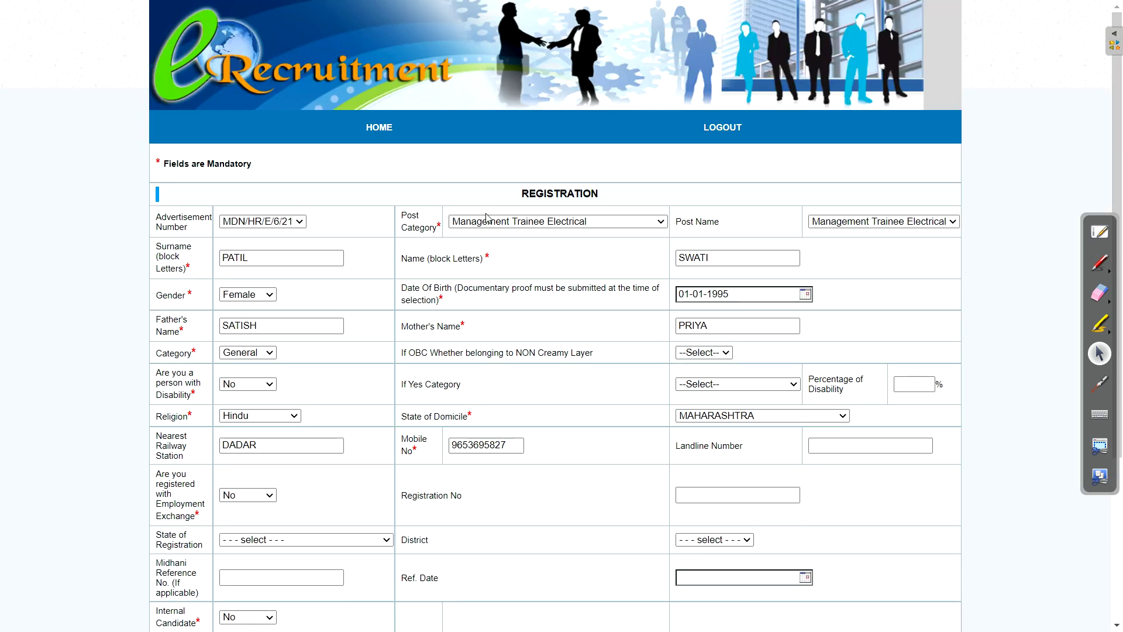
pyautogui.scroll(-4, 486, 222)
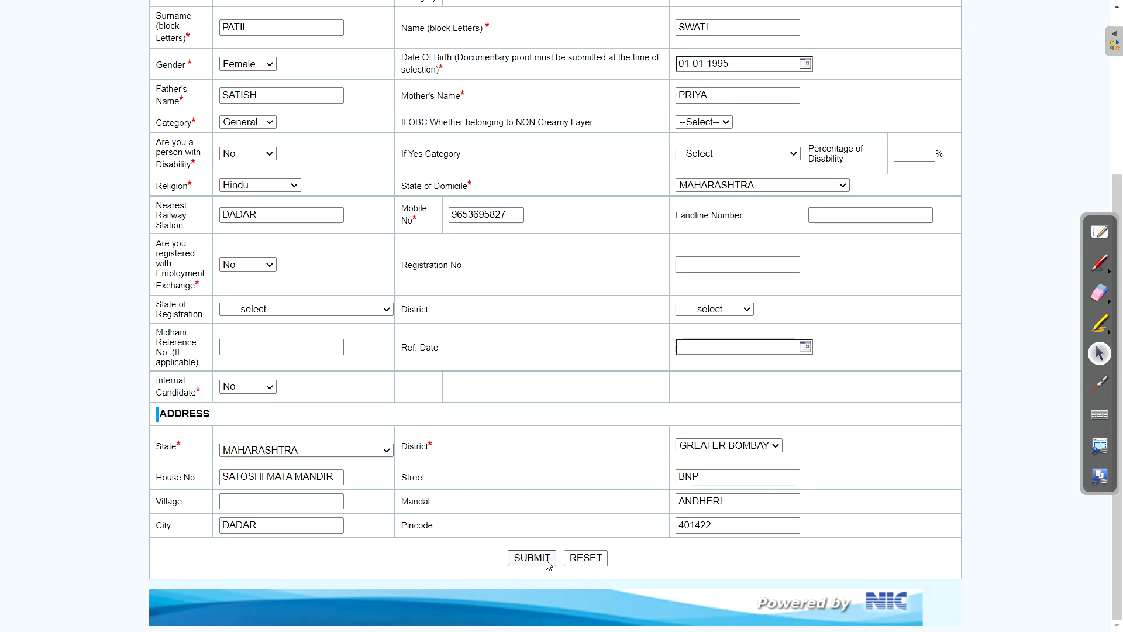
pyautogui.click(531, 557)
# Add a GRADUATION qualification with MUMBAI as the university name.
pyautogui.scroll(-8, 612, 334)
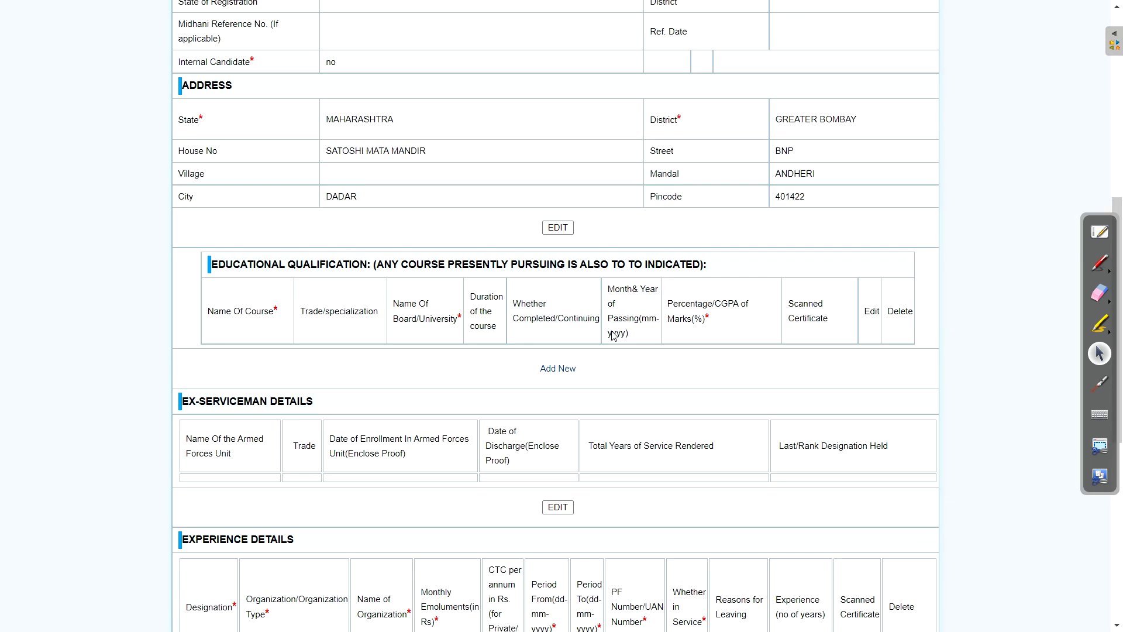
pyautogui.scroll(-2, 613, 335)
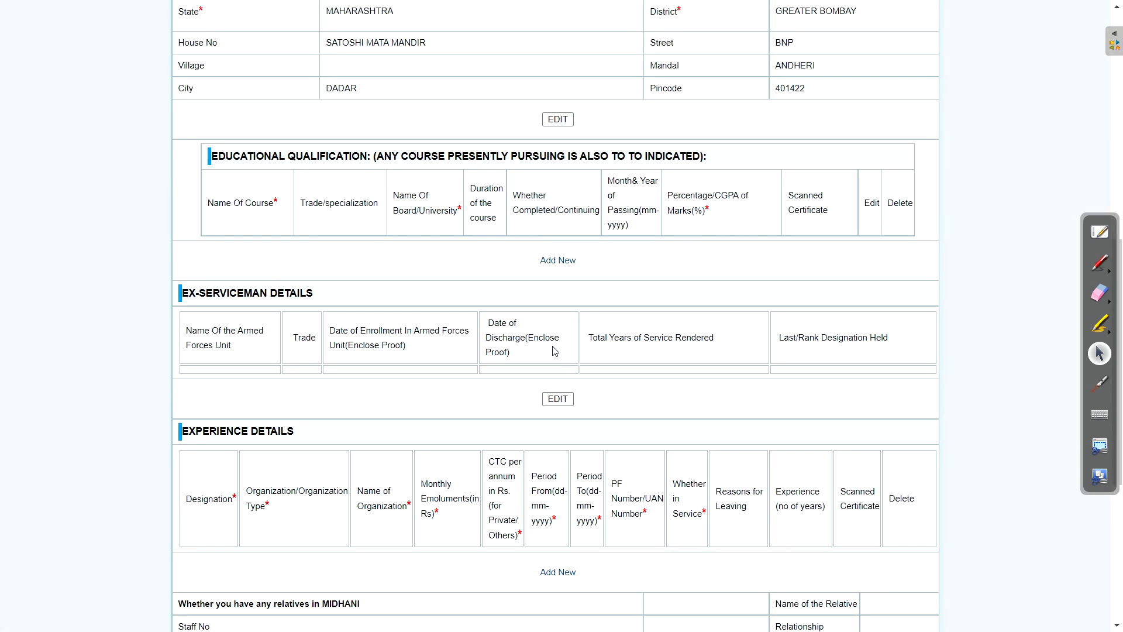
pyautogui.click(559, 260)
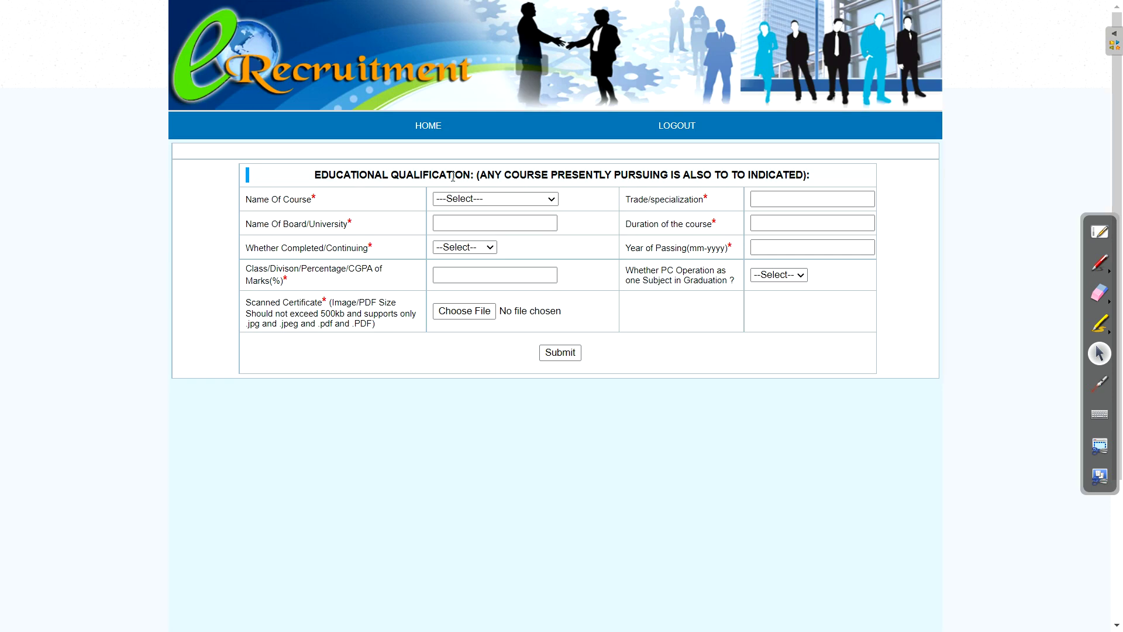
pyautogui.moveTo(454, 176); pyautogui.dragTo(523, 173)
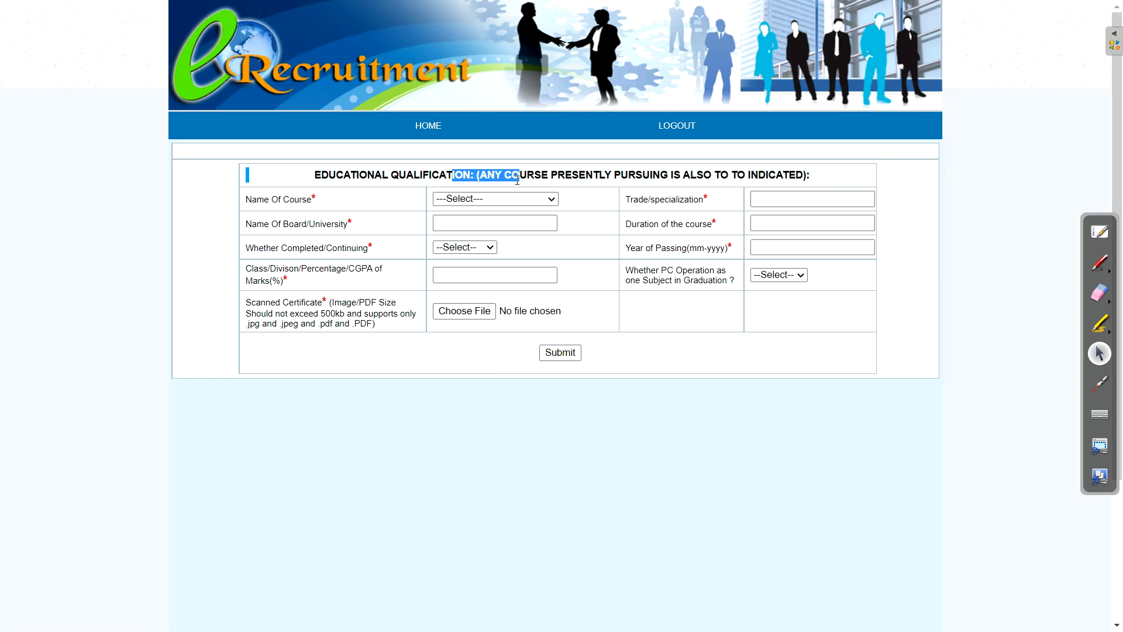
pyautogui.click(468, 187)
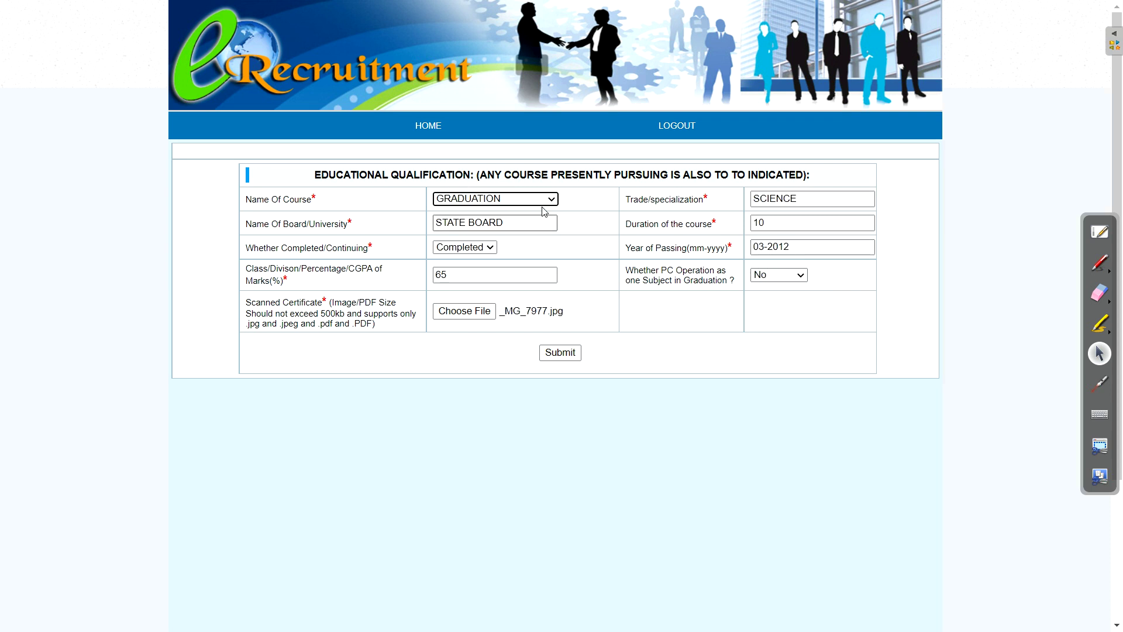
pyautogui.click(471, 201)
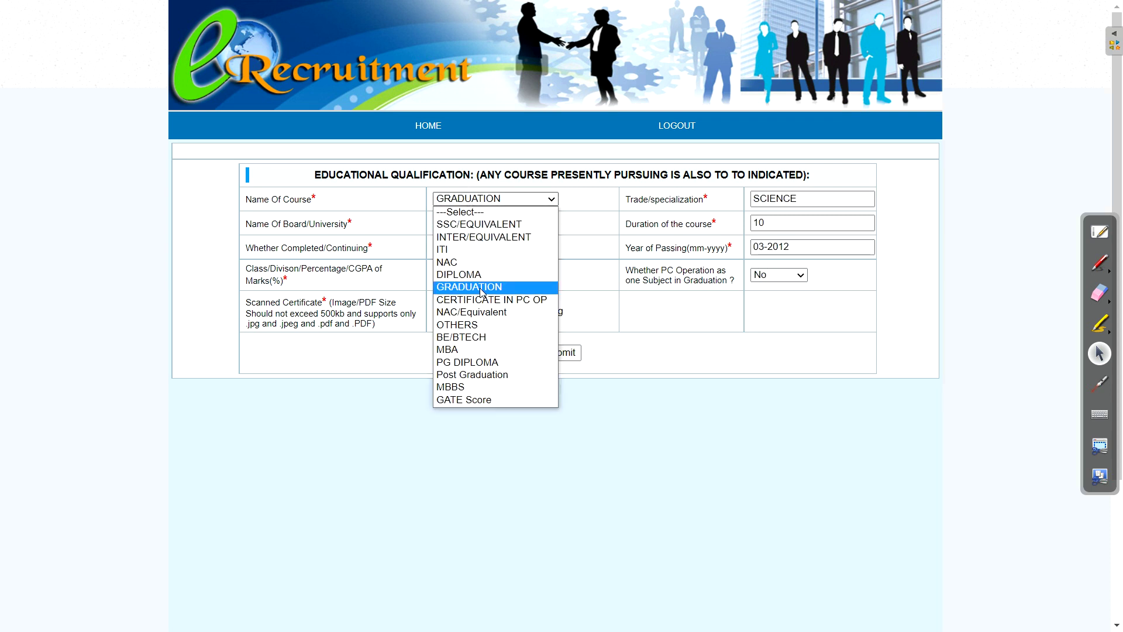
pyautogui.click(482, 289)
pyautogui.doubleClick(486, 225)
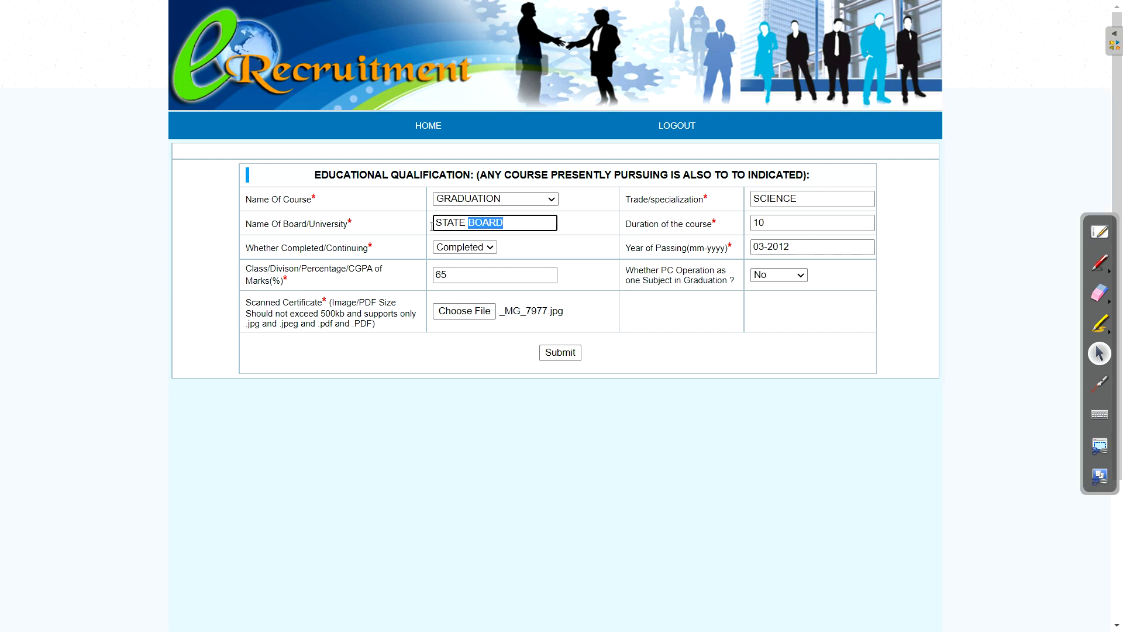
pyautogui.hotkey('ctrl', 'a')
pyautogui.write('M')
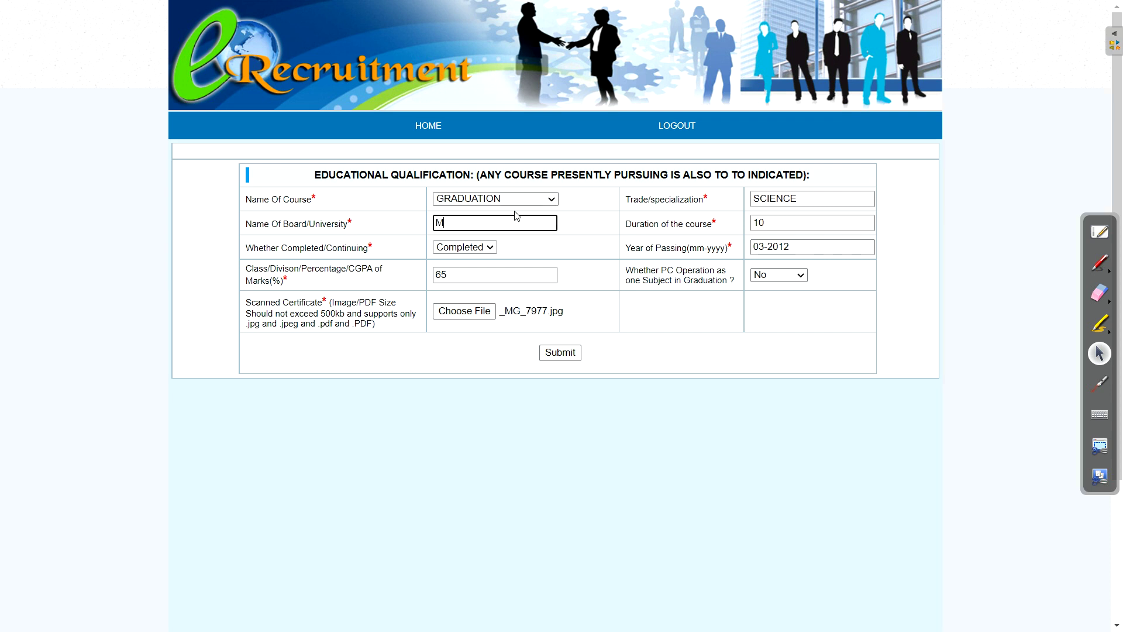
pyautogui.write('UMBAI UNIVERSITY')
pyautogui.hotkey('ctrl', 'a')
# Enter specialization BE, duration 3 years, keep 65 percent, and submit the qualification.
pyautogui.doubleClick(769, 199)
pyautogui.write('BE')
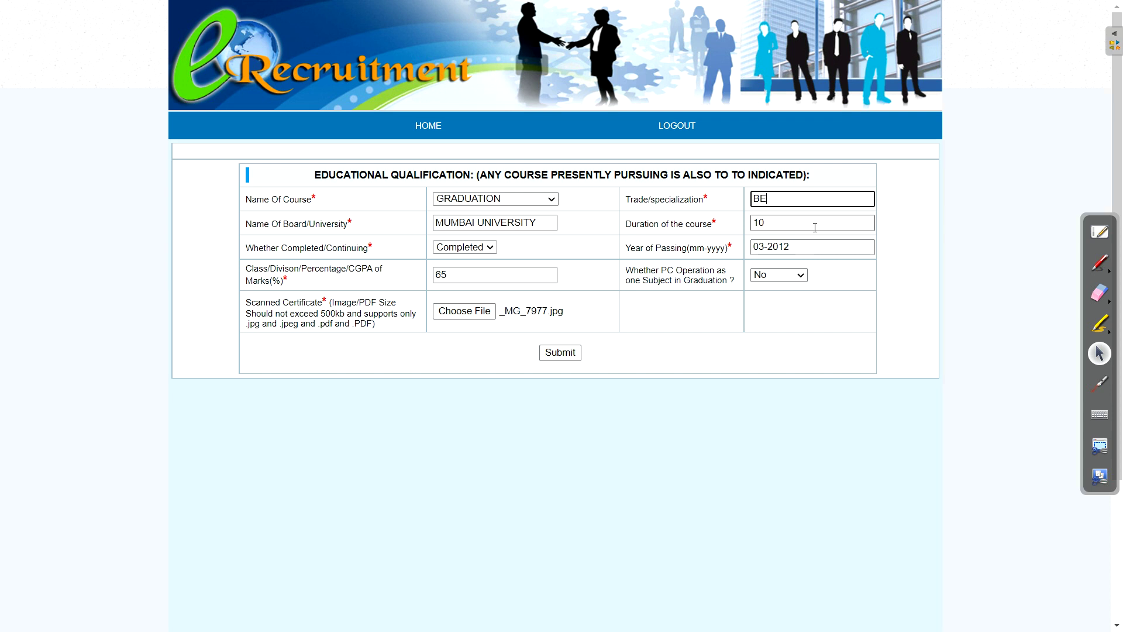
pyautogui.doubleClick(754, 219)
pyautogui.write('3')
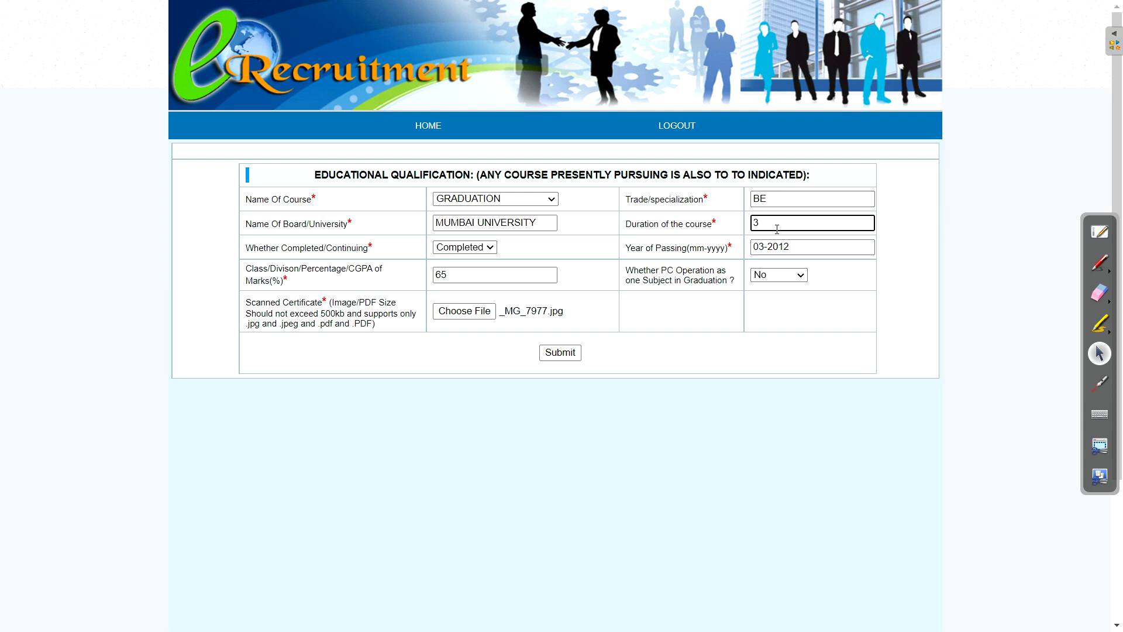
pyautogui.click(795, 242)
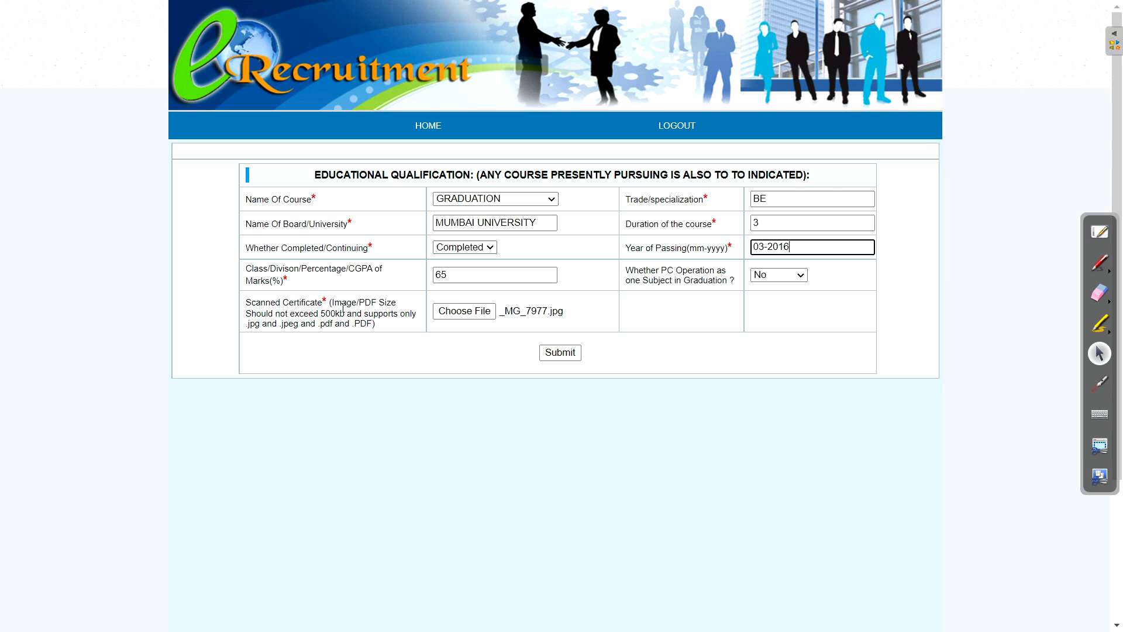
pyautogui.press('Tab')
pyautogui.click(453, 267)
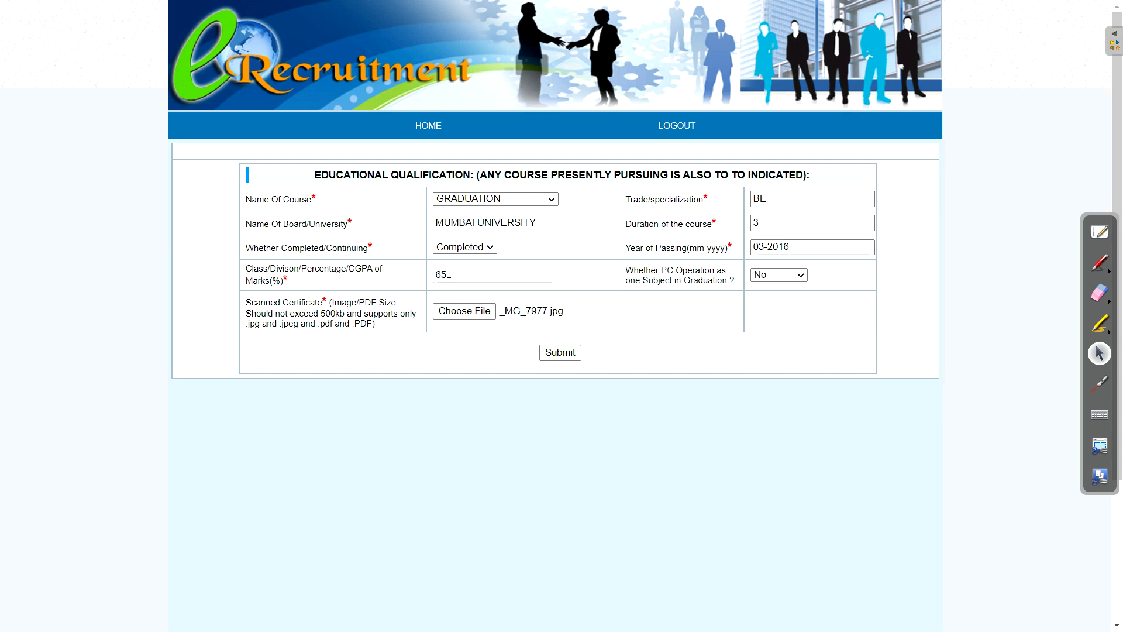
pyautogui.doubleClick(451, 269)
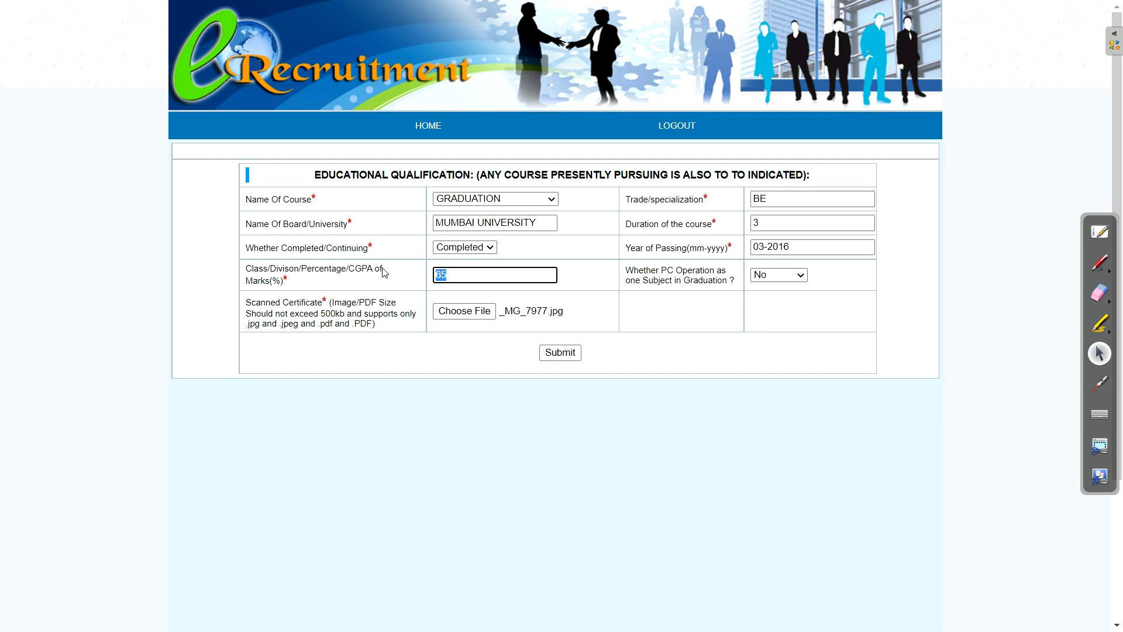
pyautogui.click(403, 297)
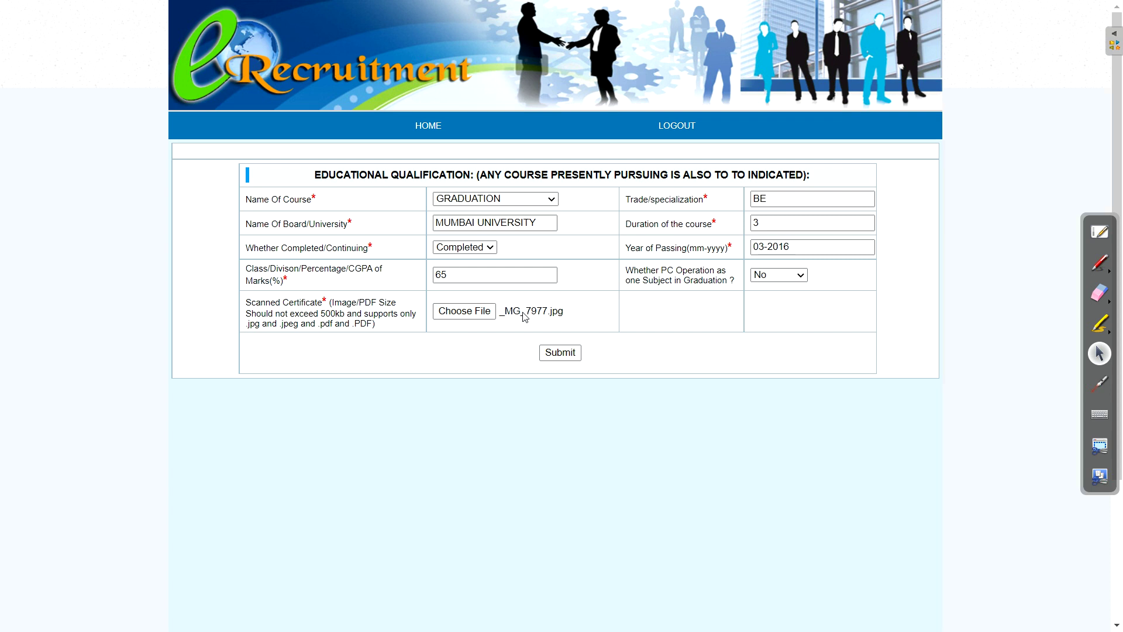
pyautogui.click(321, 302)
pyautogui.click(555, 355)
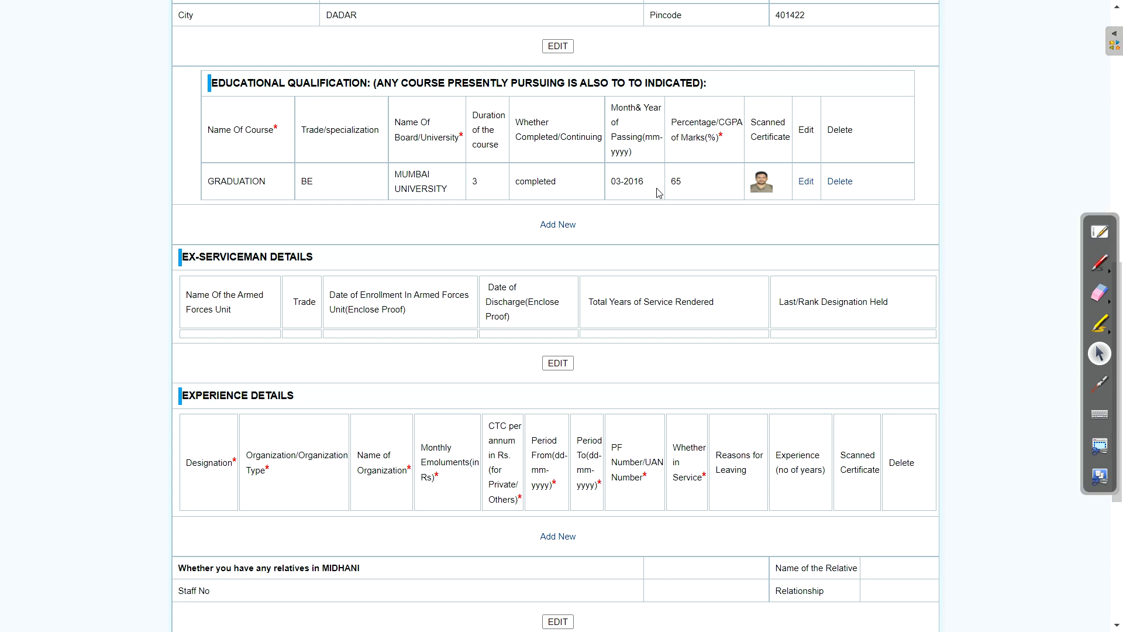
# Review the summary's relatives-in-MIDHANI question and scroll down to the UPLOADS section.
pyautogui.scroll(-2, 585, 184)
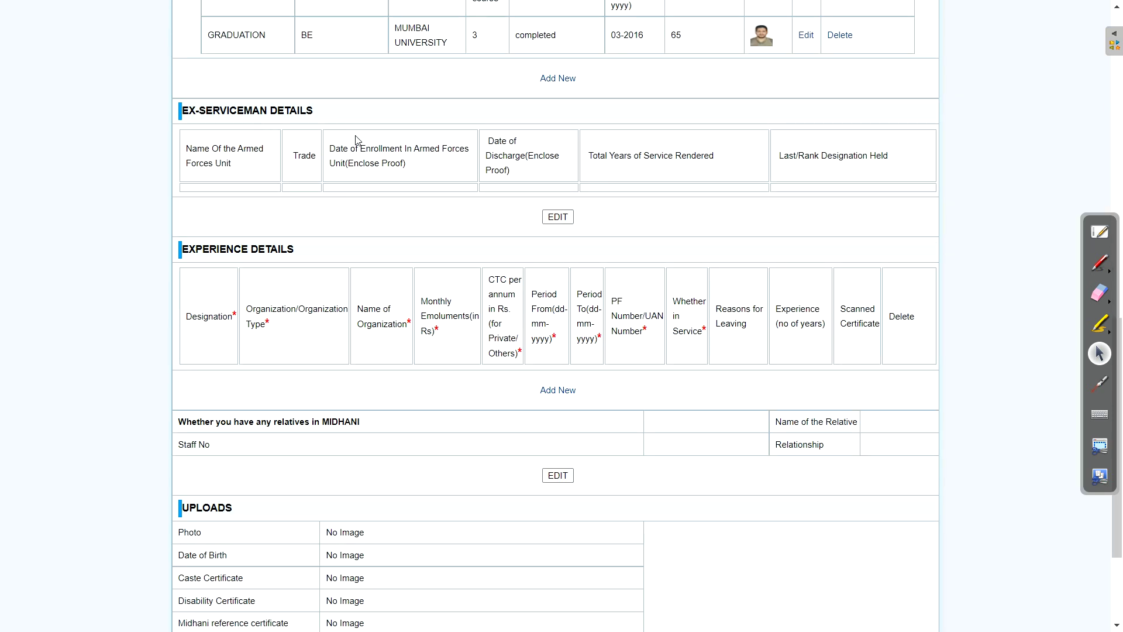
pyautogui.scroll(-3, 577, 193)
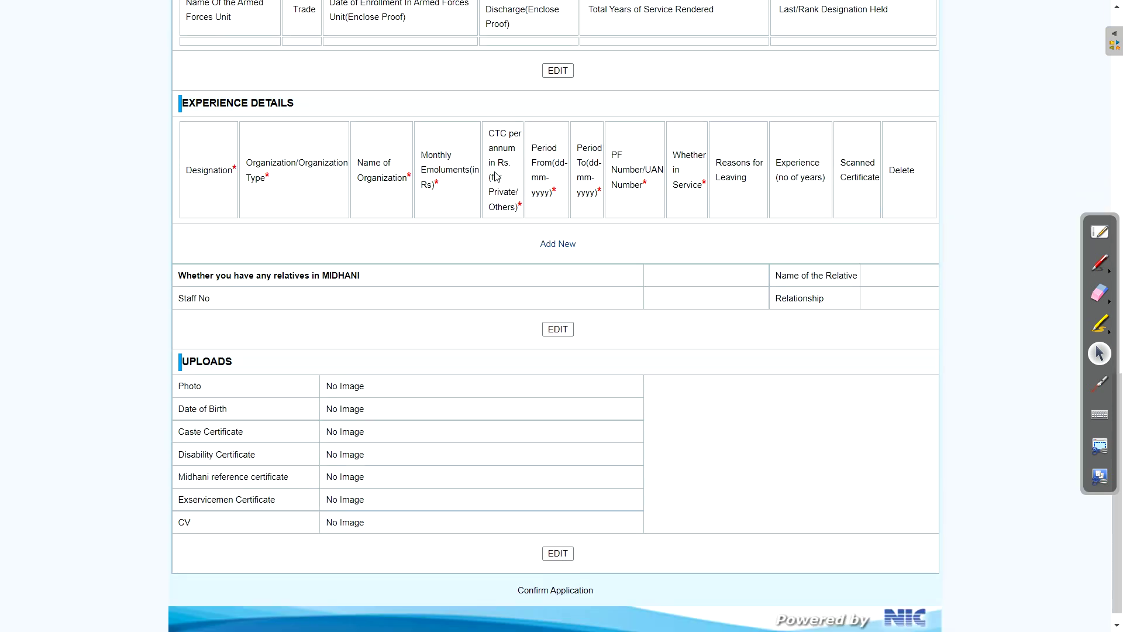
pyautogui.scroll(1, 526, 205)
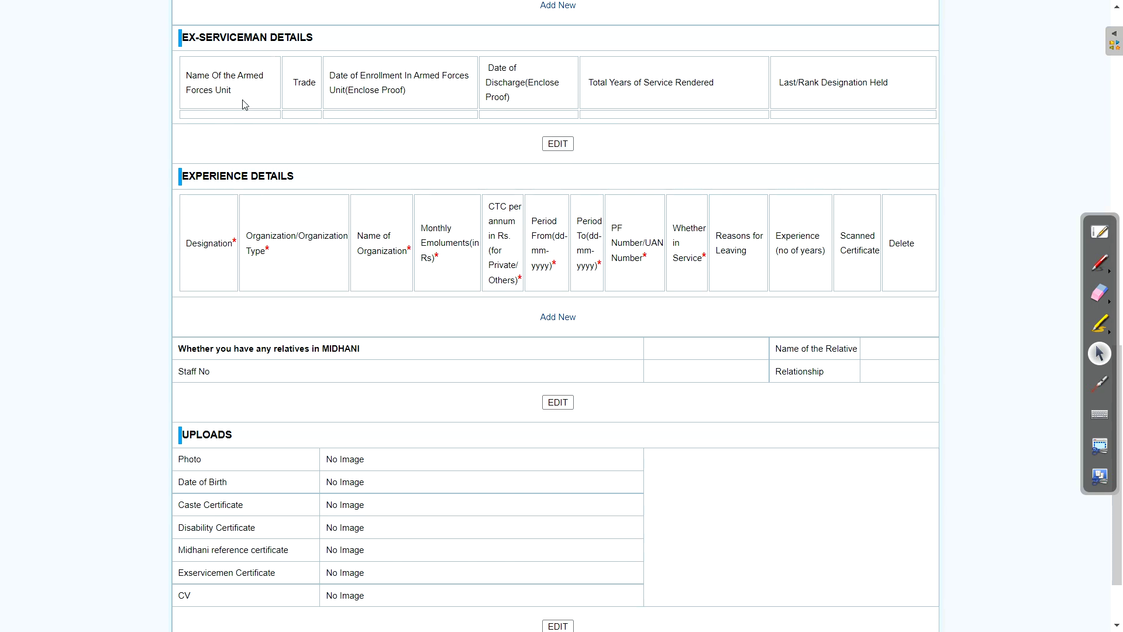
pyautogui.scroll(-2, 667, 211)
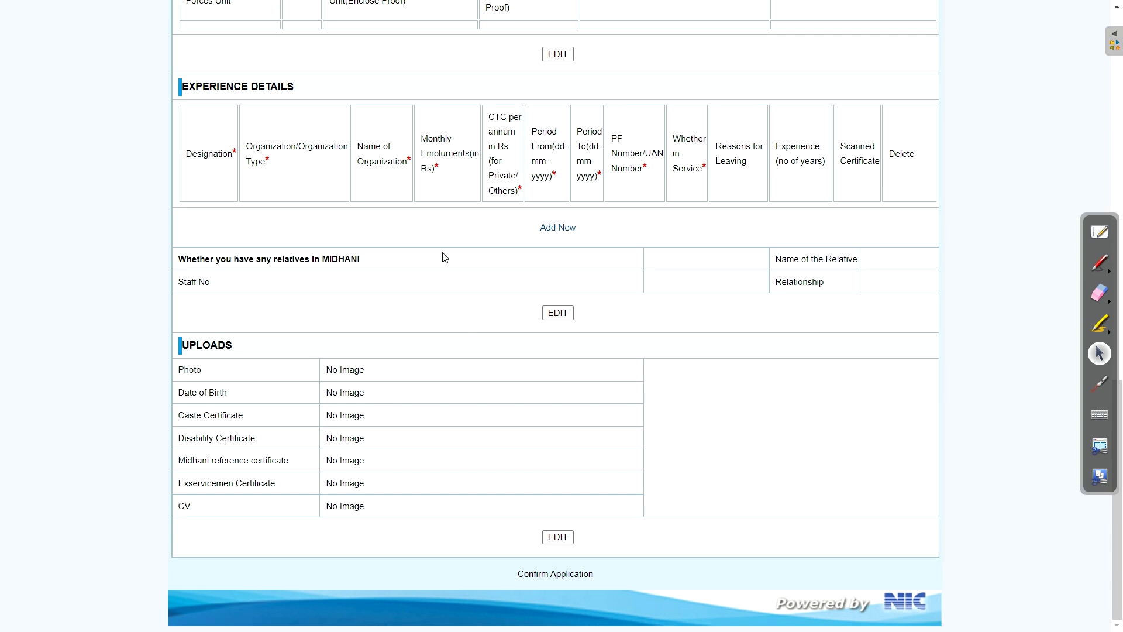
pyautogui.moveTo(213, 272); pyautogui.dragTo(417, 259)
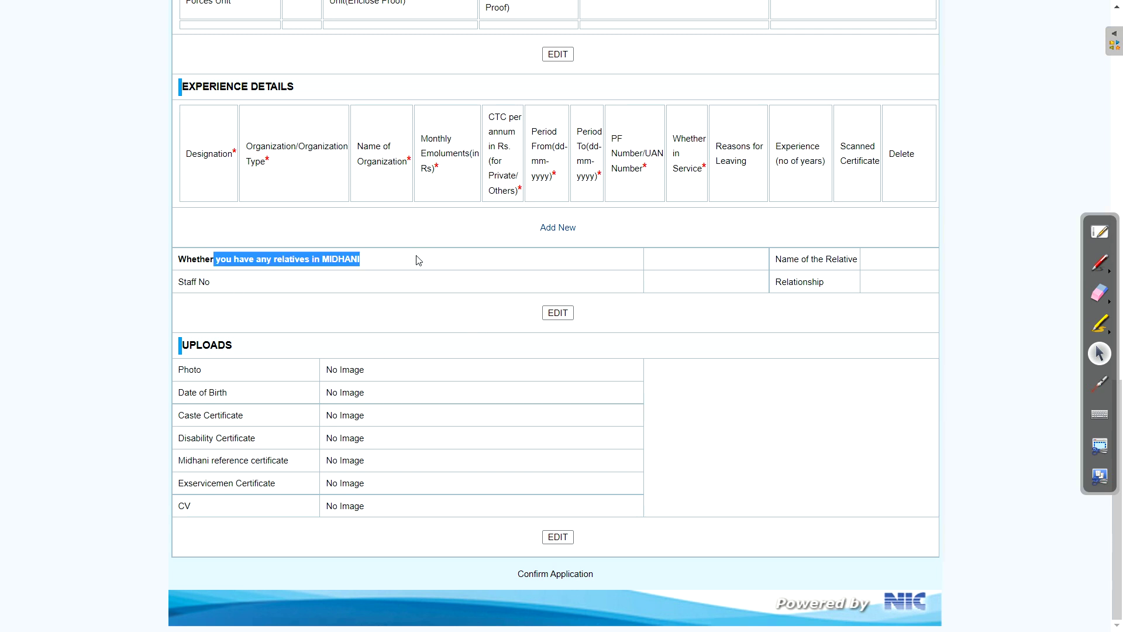
pyautogui.click(336, 269)
pyautogui.moveTo(806, 277); pyautogui.dragTo(677, 299)
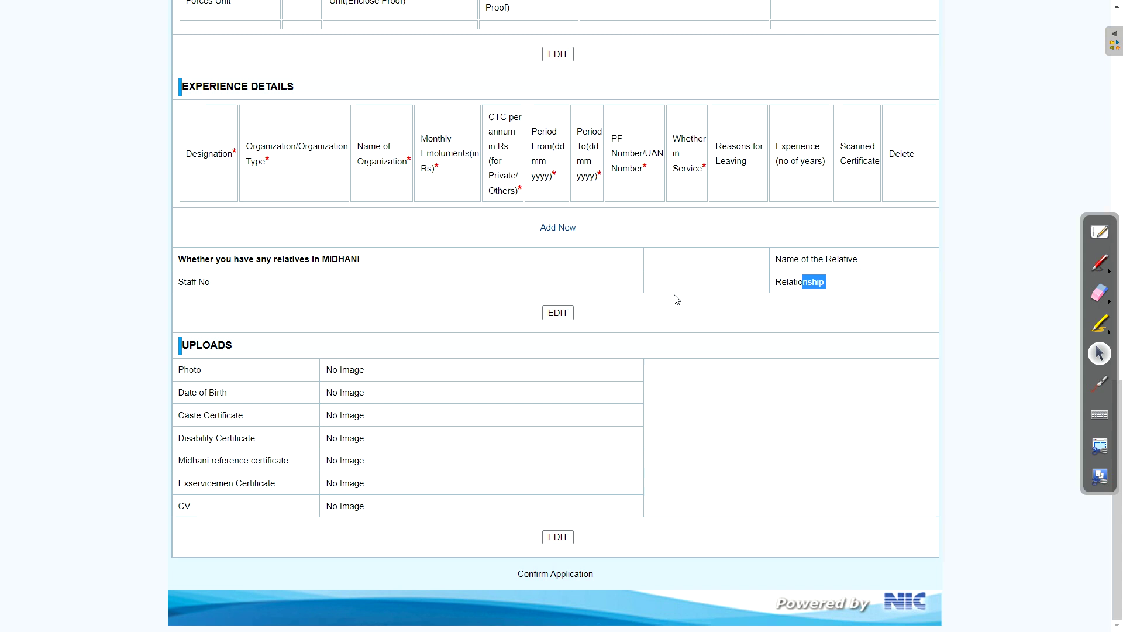
pyautogui.click(826, 285)
pyautogui.moveTo(236, 349); pyautogui.dragTo(199, 339)
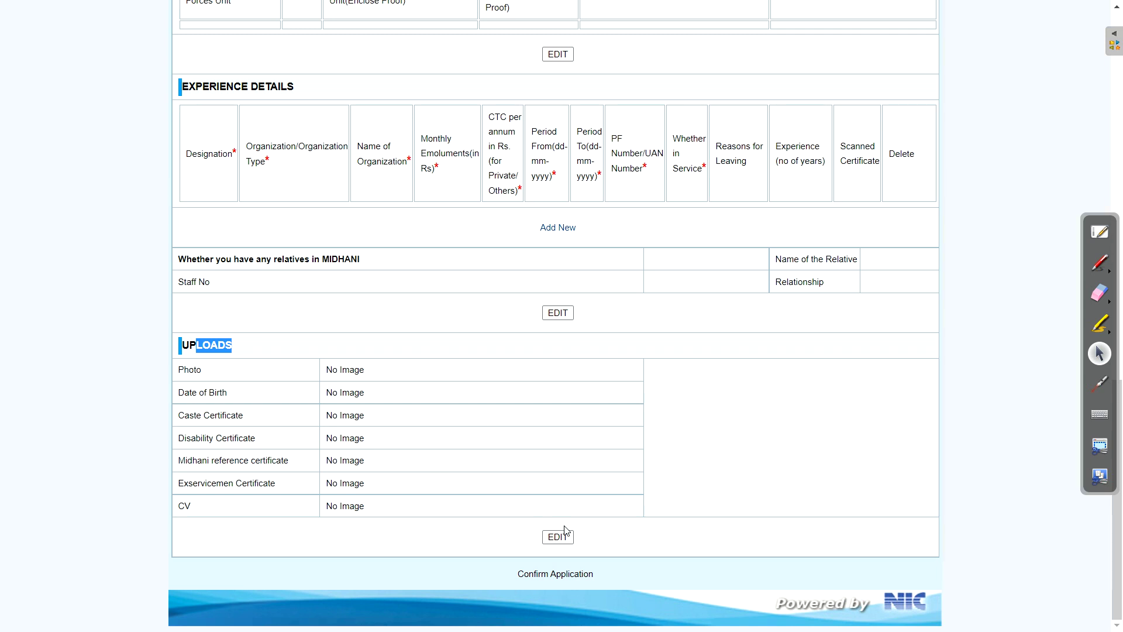
# Review the Photo, Caste, Disability and Midhani reference certificate upload rows, then edit the ELECTRICAL specialization.
pyautogui.click(558, 540)
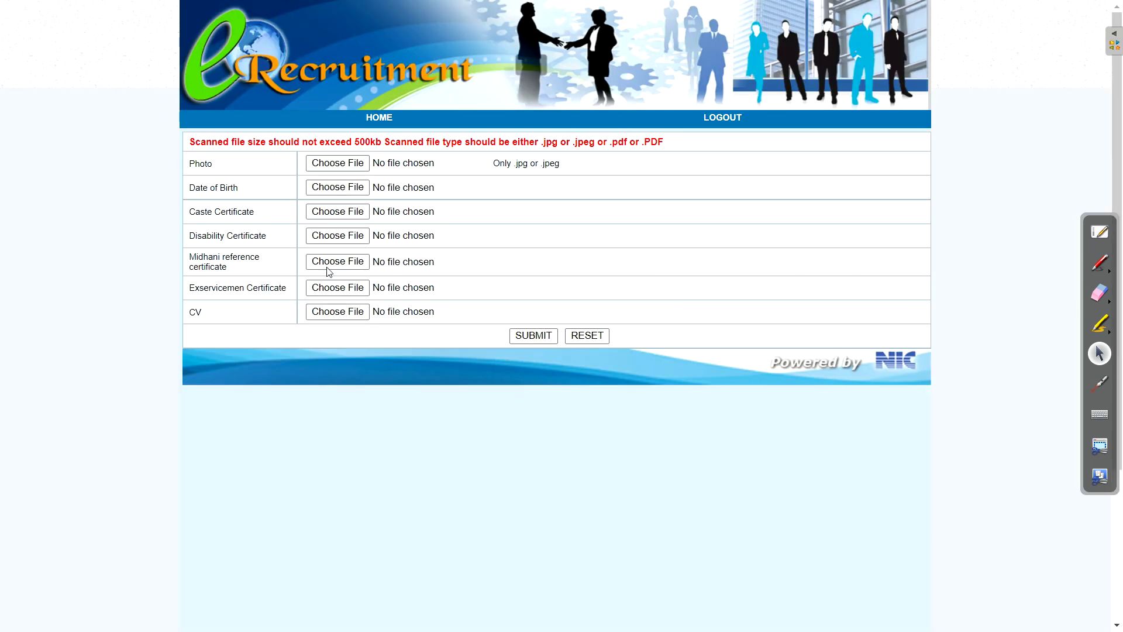
pyautogui.moveTo(212, 170); pyautogui.dragTo(187, 193)
pyautogui.moveTo(277, 210); pyautogui.dragTo(188, 213)
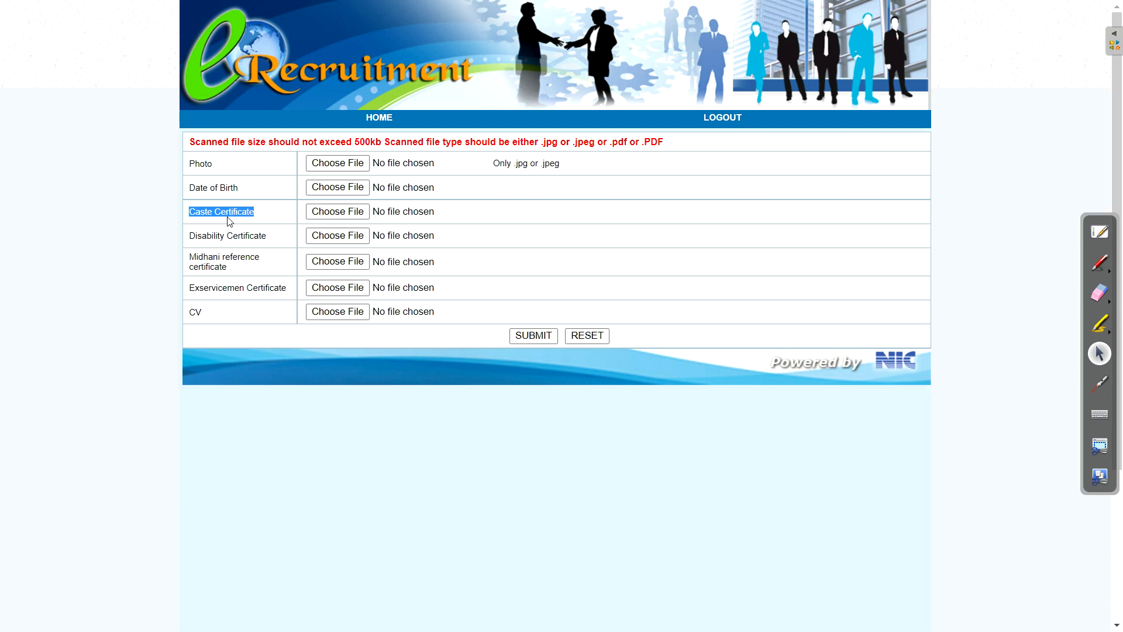
pyautogui.moveTo(277, 243); pyautogui.dragTo(190, 237)
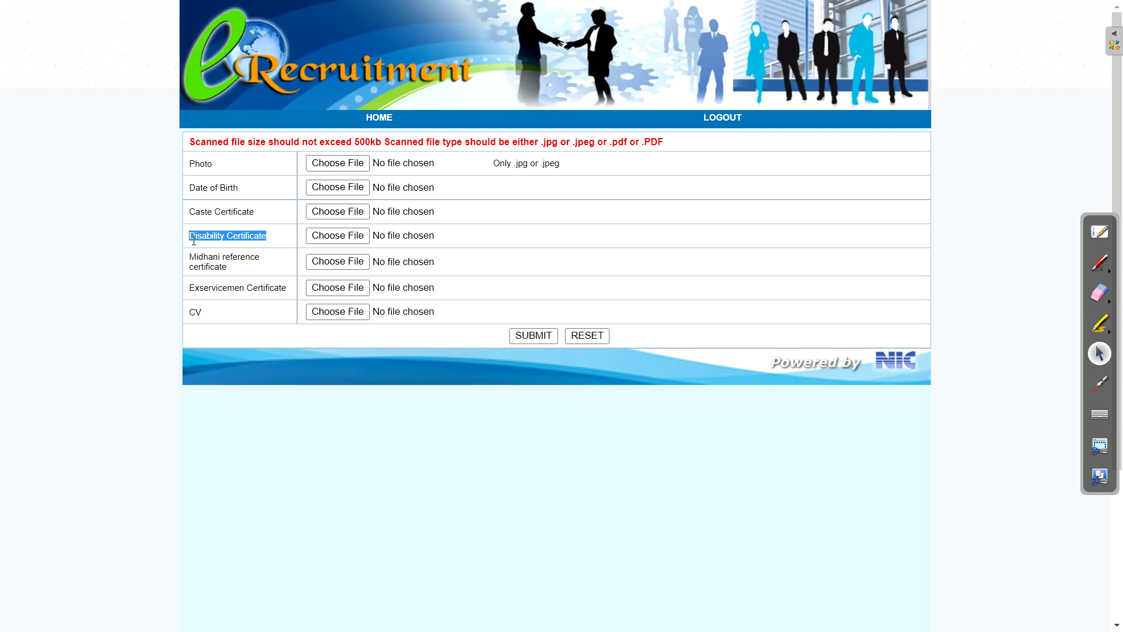
pyautogui.tripleClick(203, 236)
pyautogui.moveTo(270, 256); pyautogui.dragTo(193, 251)
pyautogui.click(245, 266)
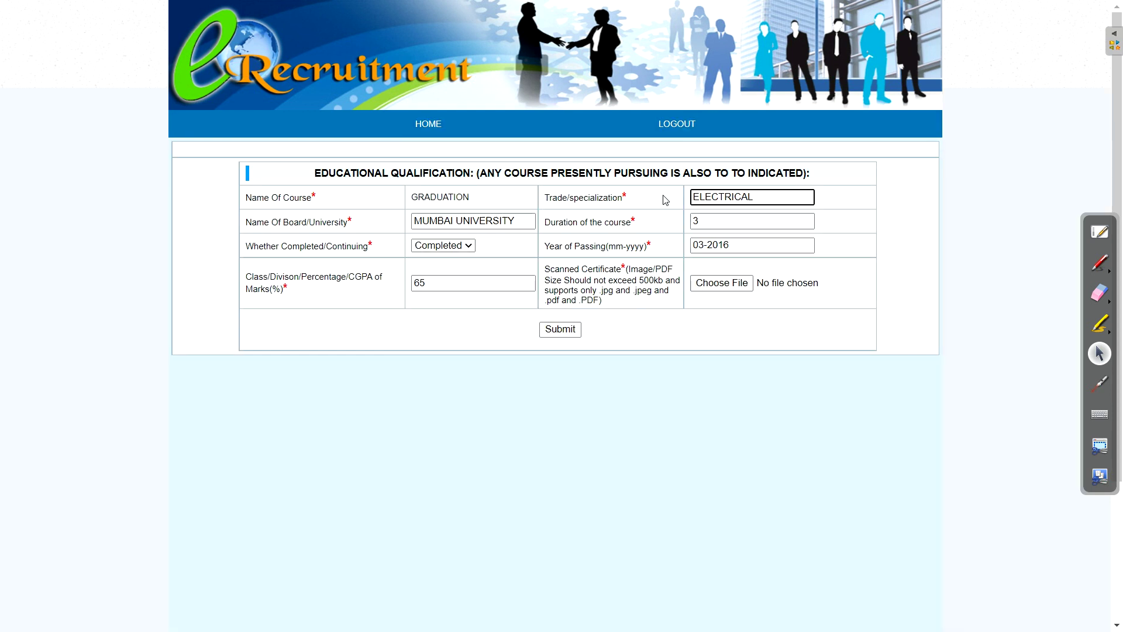
pyautogui.click(750, 198)
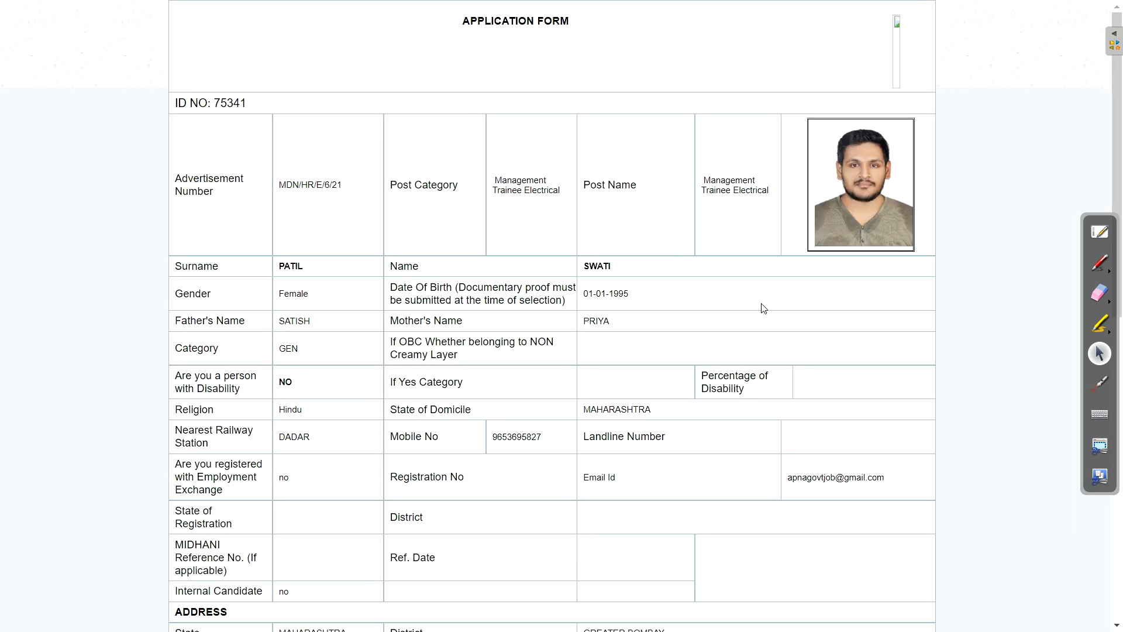
# Review the Application Form preview, checking the BE/BTECH course entry.
pyautogui.scroll(-8, 643, 263)
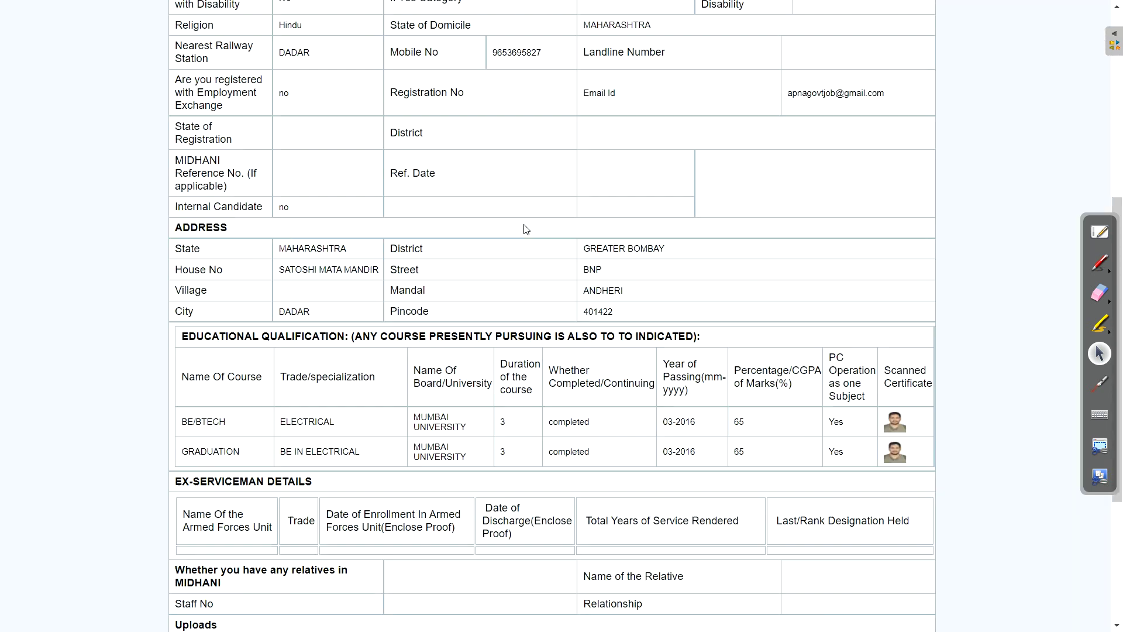
pyautogui.scroll(6, 593, 152)
pyautogui.scroll(3, 556, 182)
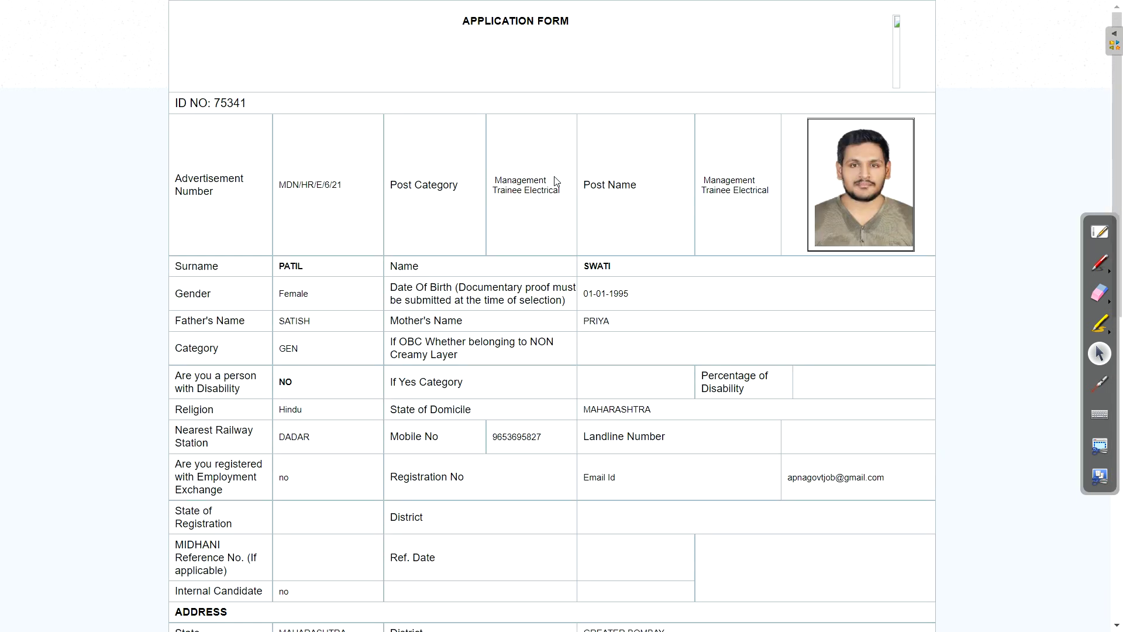
pyautogui.scroll(-10, 400, 264)
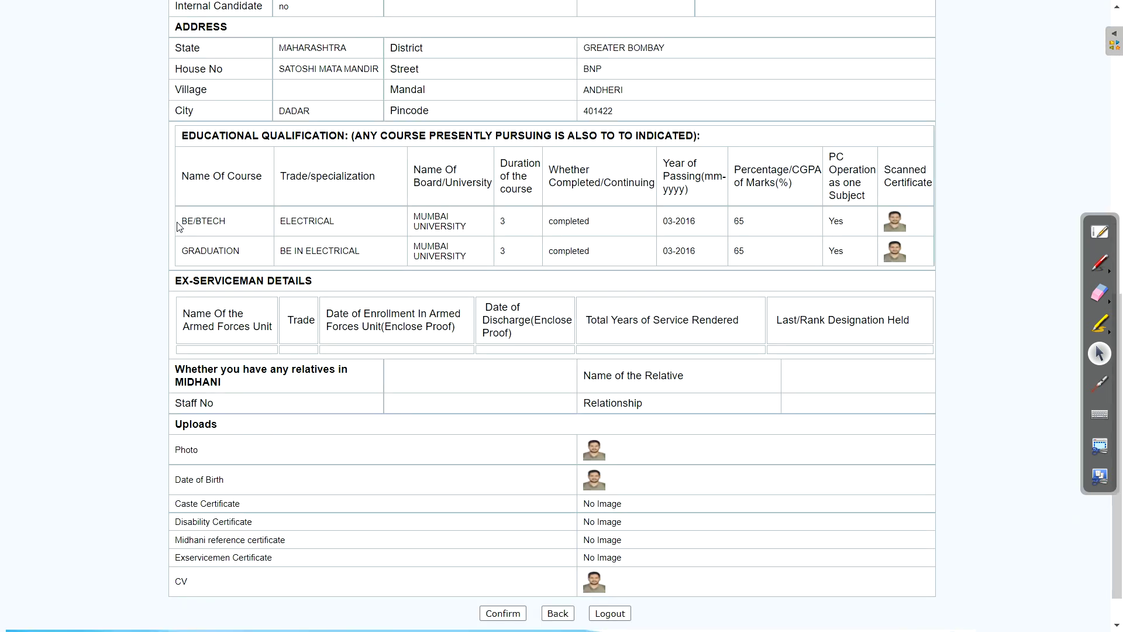
pyautogui.moveTo(182, 221); pyautogui.dragTo(236, 218)
pyautogui.scroll(-1, 434, 449)
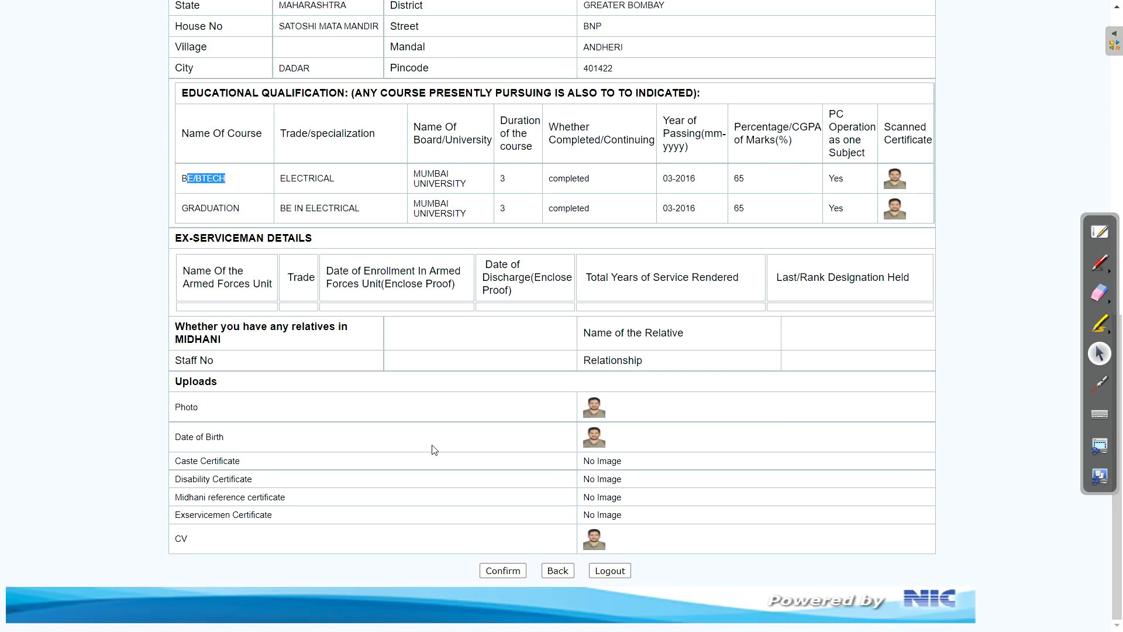
# Confirm the application and accept that it can no longer be edited.
pyautogui.click(502, 571)
pyautogui.scroll(2, 534, 426)
pyautogui.scroll(-10, 534, 426)
pyautogui.click(502, 570)
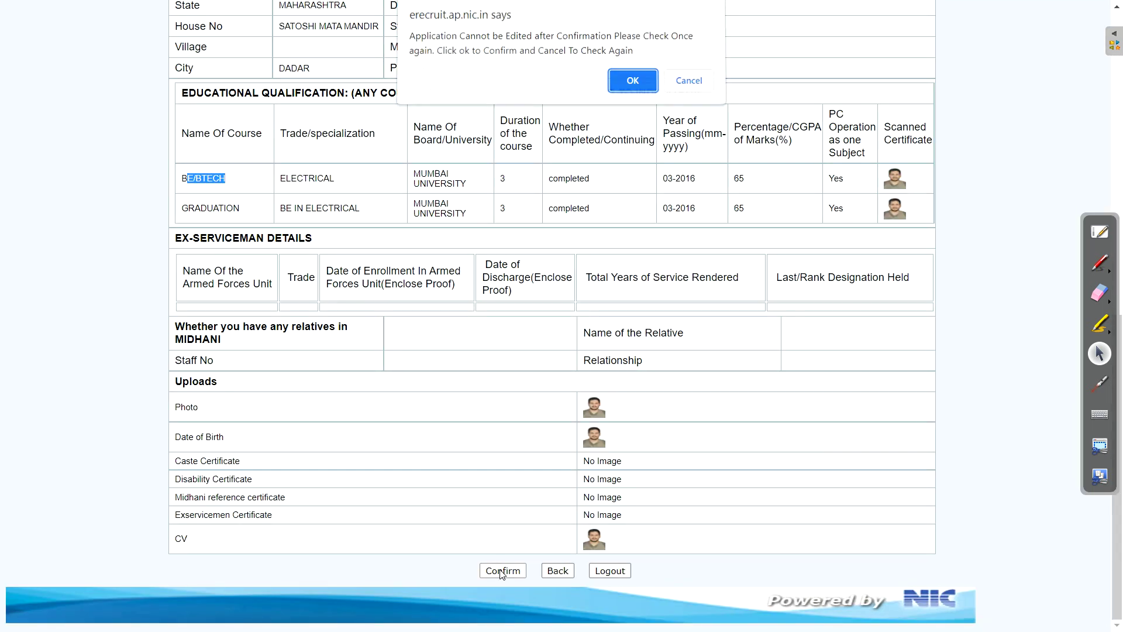
pyautogui.click(619, 83)
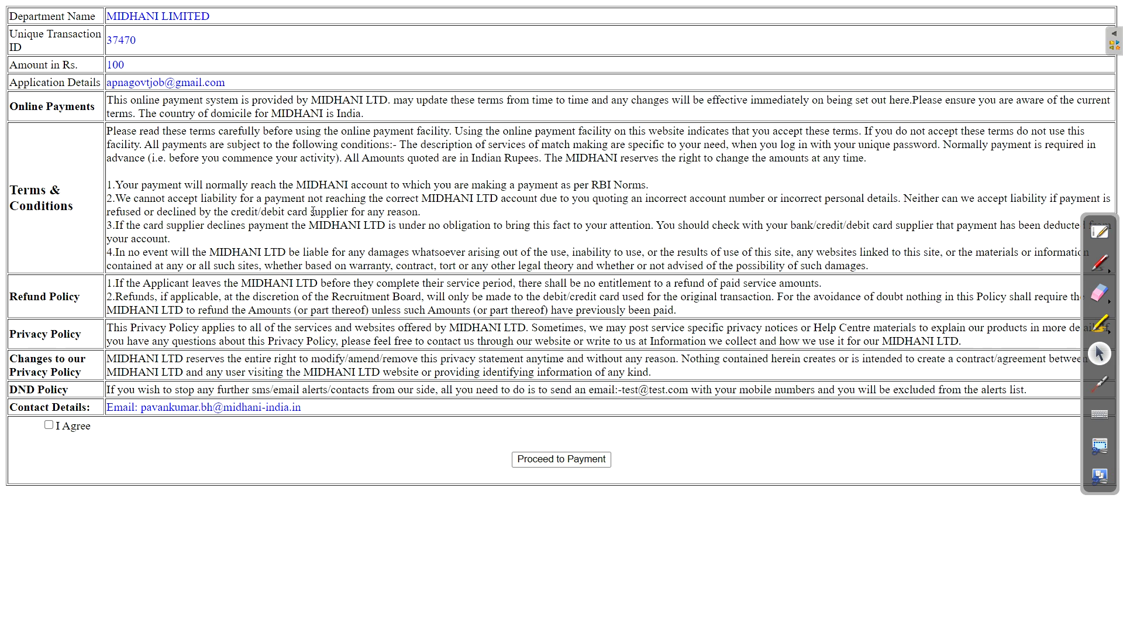
# Tick I Agree on the payment Terms & Conditions for the Rs. 100 fee.
pyautogui.moveTo(313, 212); pyautogui.dragTo(380, 212)
pyautogui.click(234, 356)
pyautogui.click(48, 425)
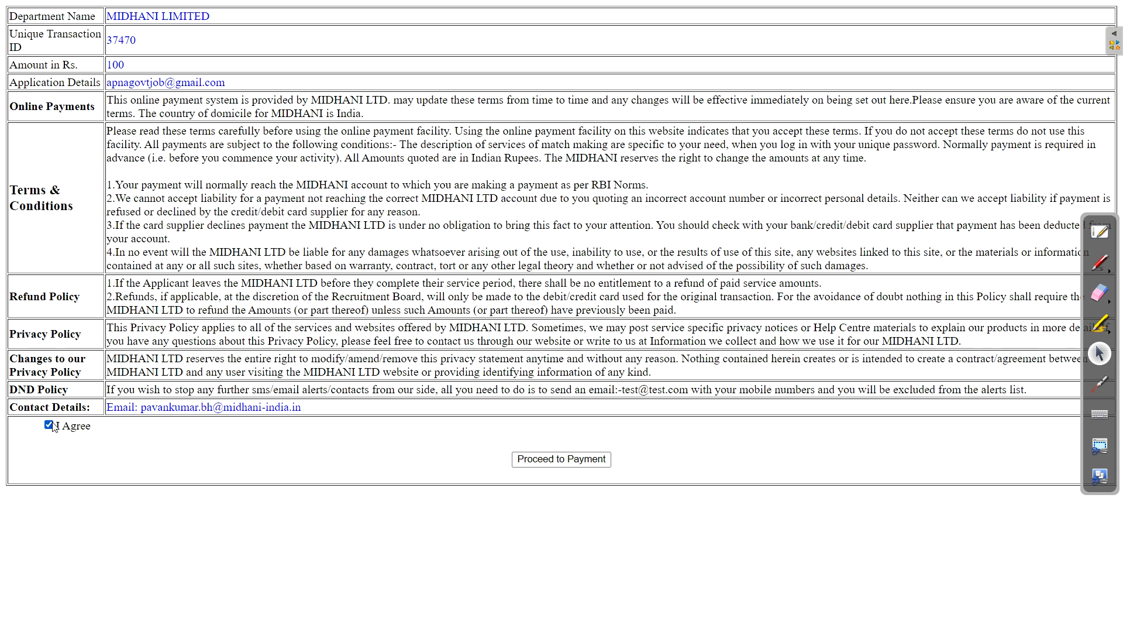
pyautogui.doubleClick(114, 64)
pyautogui.click(248, 49)
# Proceed to the BillDesk payment and select Debit Card + ATM PIN for the ₹100.00 fee.
pyautogui.click(563, 457)
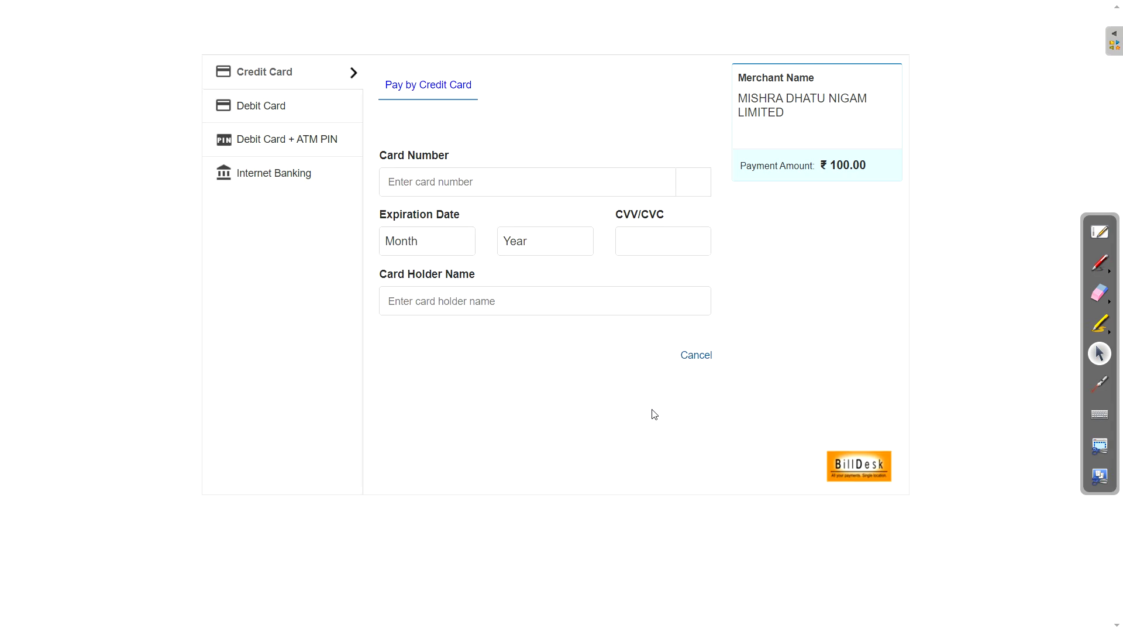
pyautogui.click(265, 111)
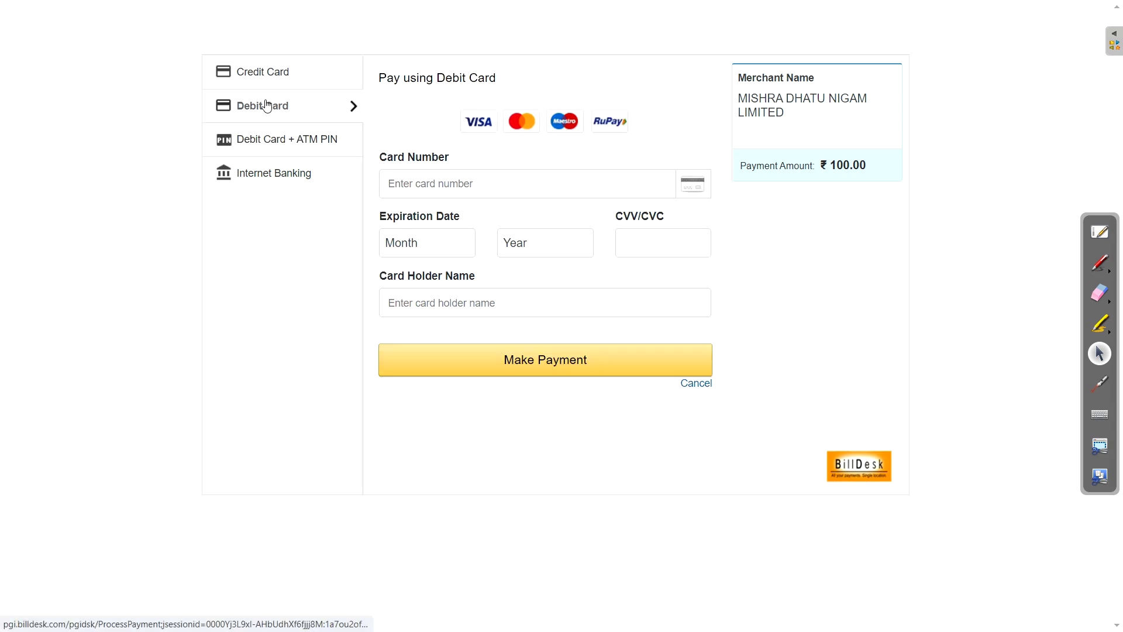
pyautogui.click(259, 141)
pyautogui.click(266, 166)
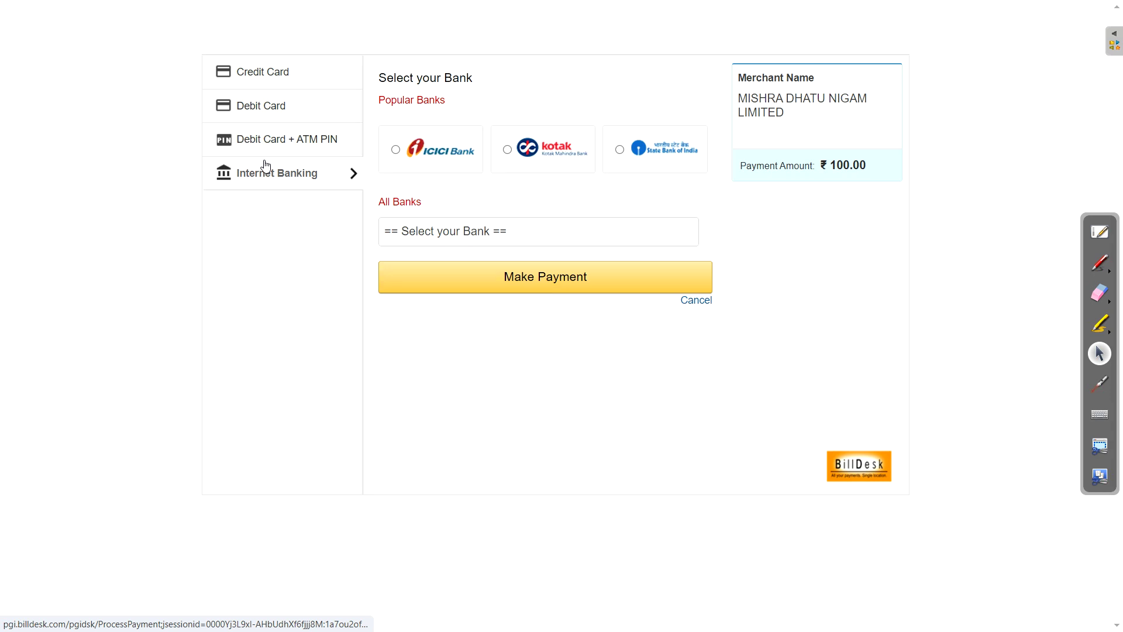
pyautogui.click(245, 142)
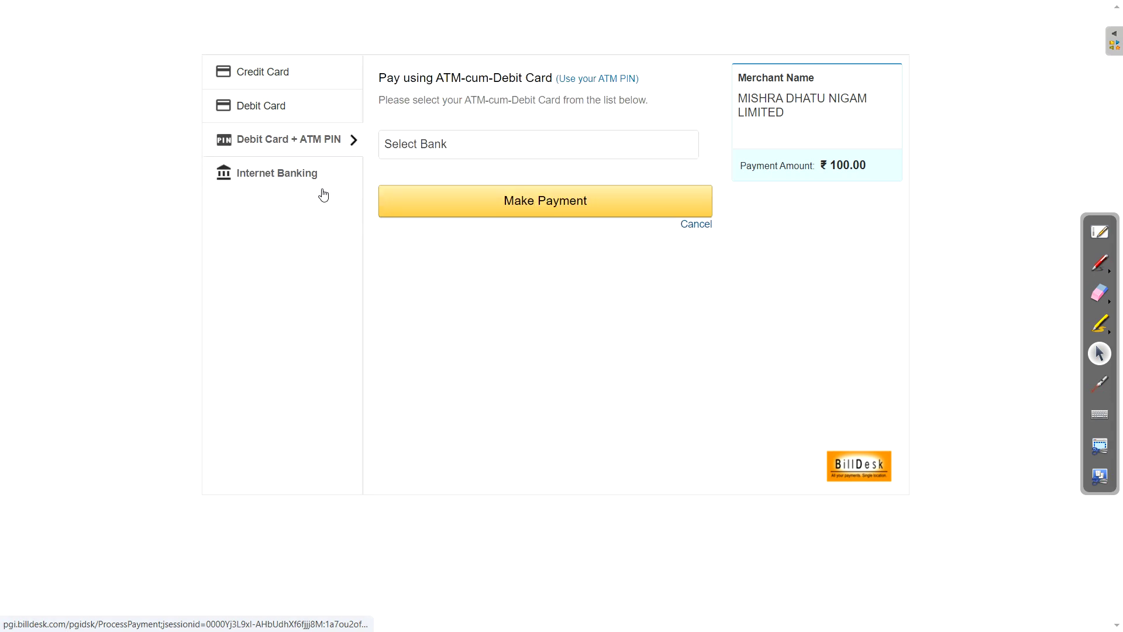